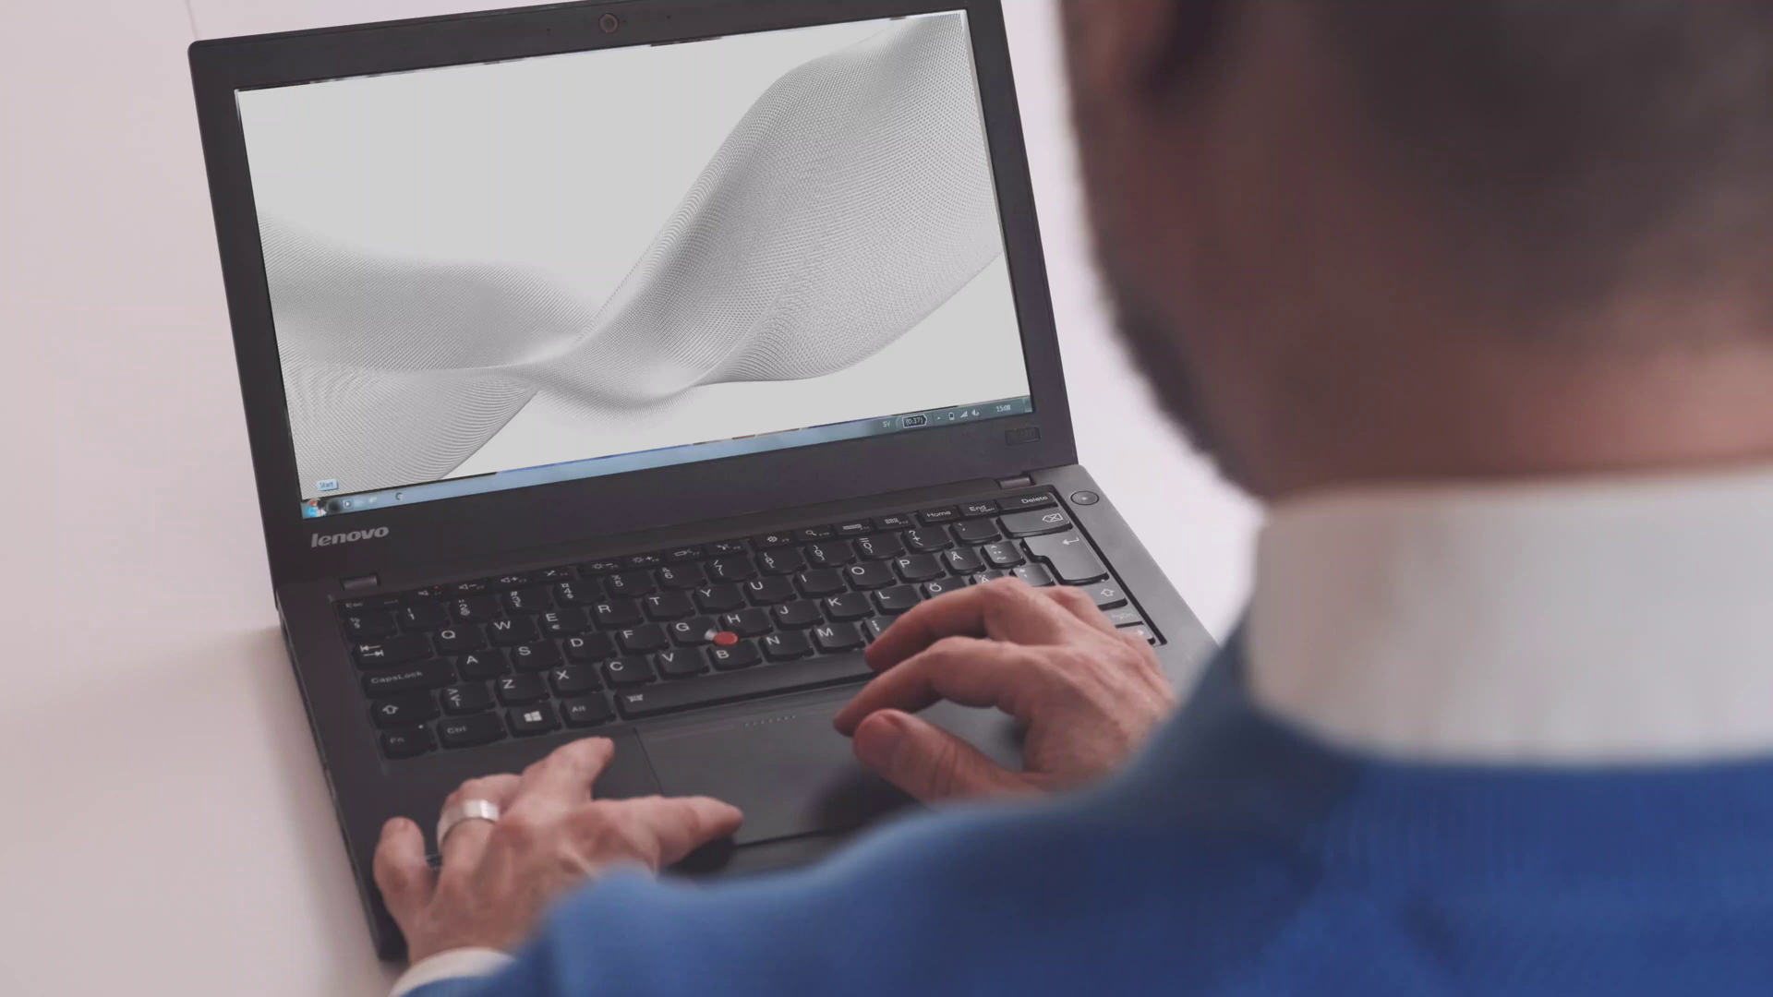
# Step: Launch ABB proSoft from the Start menu and reposition its window on screen
pyautogui.click(313, 505)
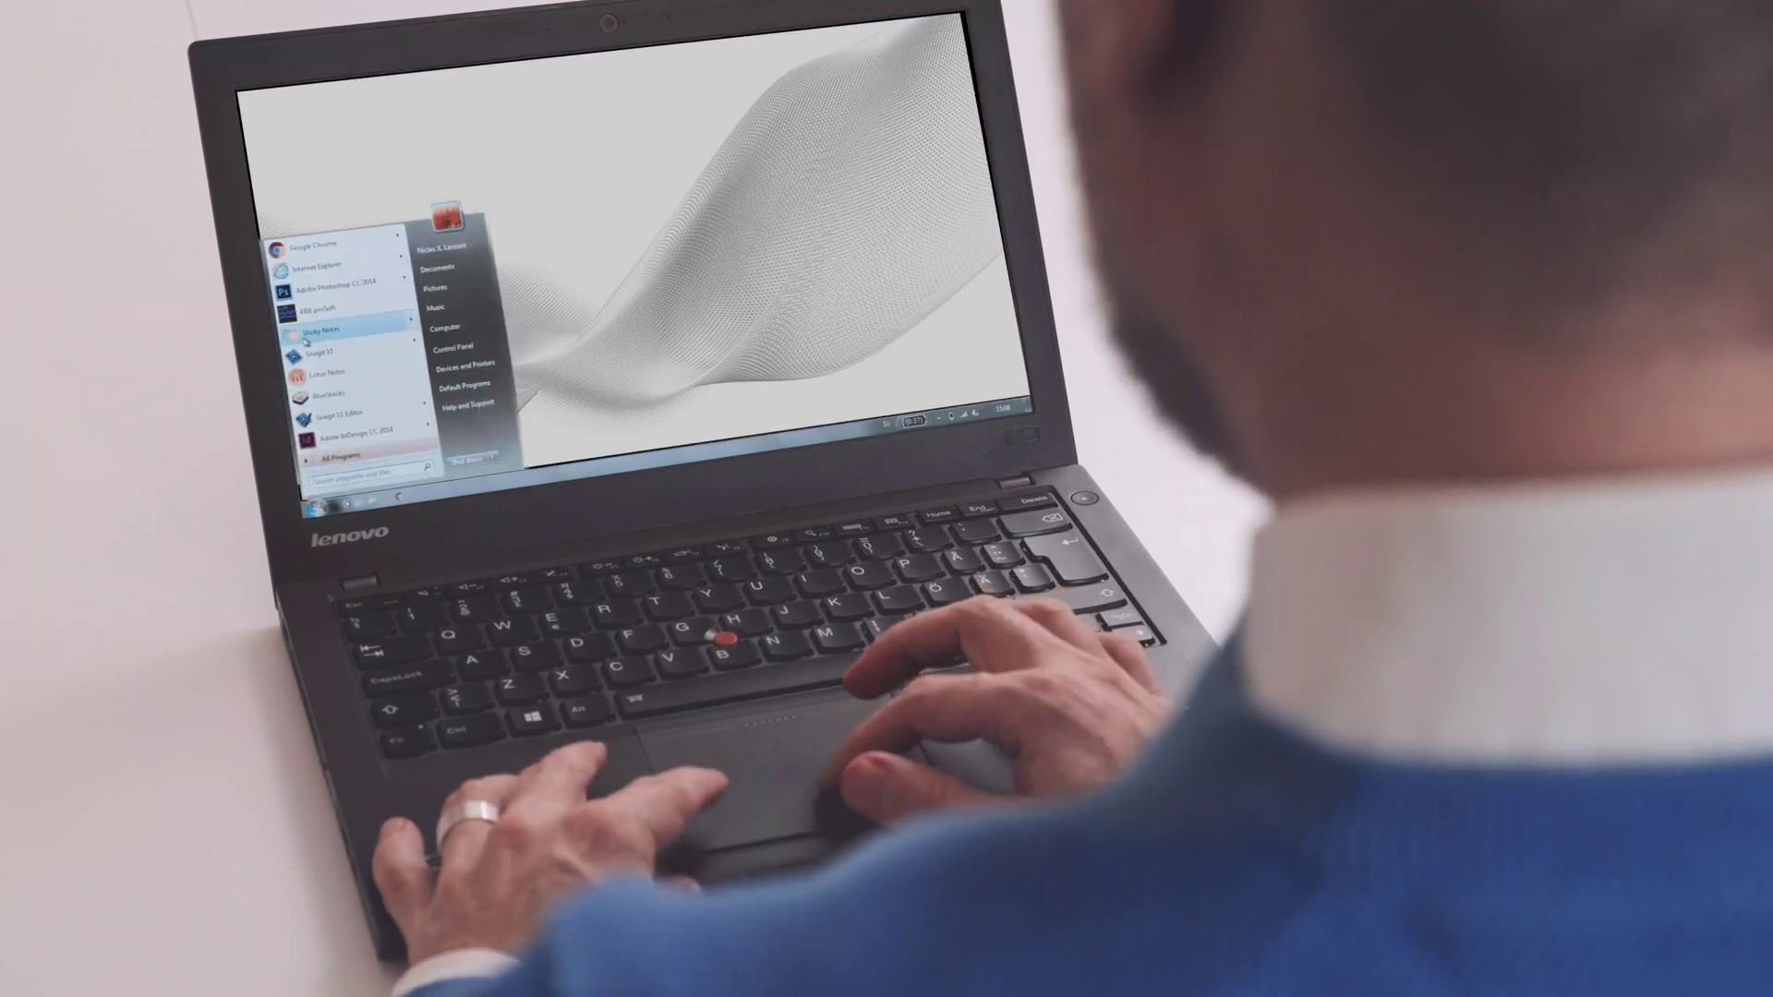
pyautogui.click(308, 335)
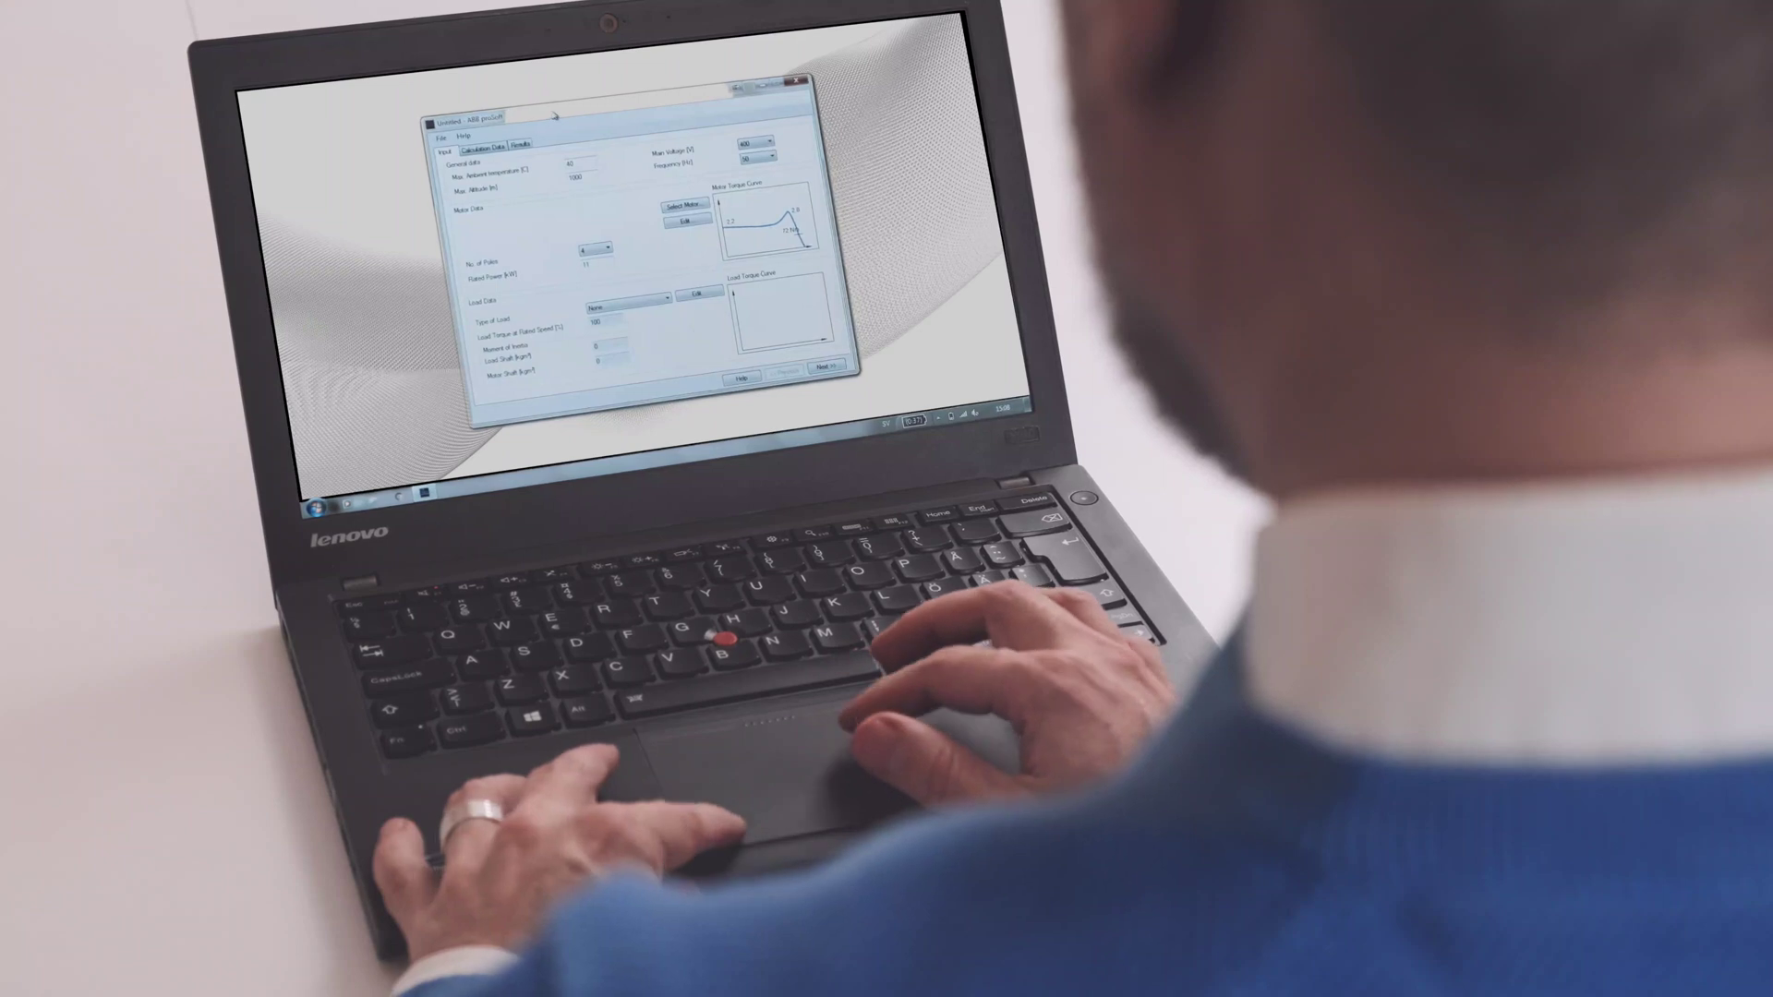
pyautogui.moveTo(554, 115); pyautogui.dragTo(443, 128)
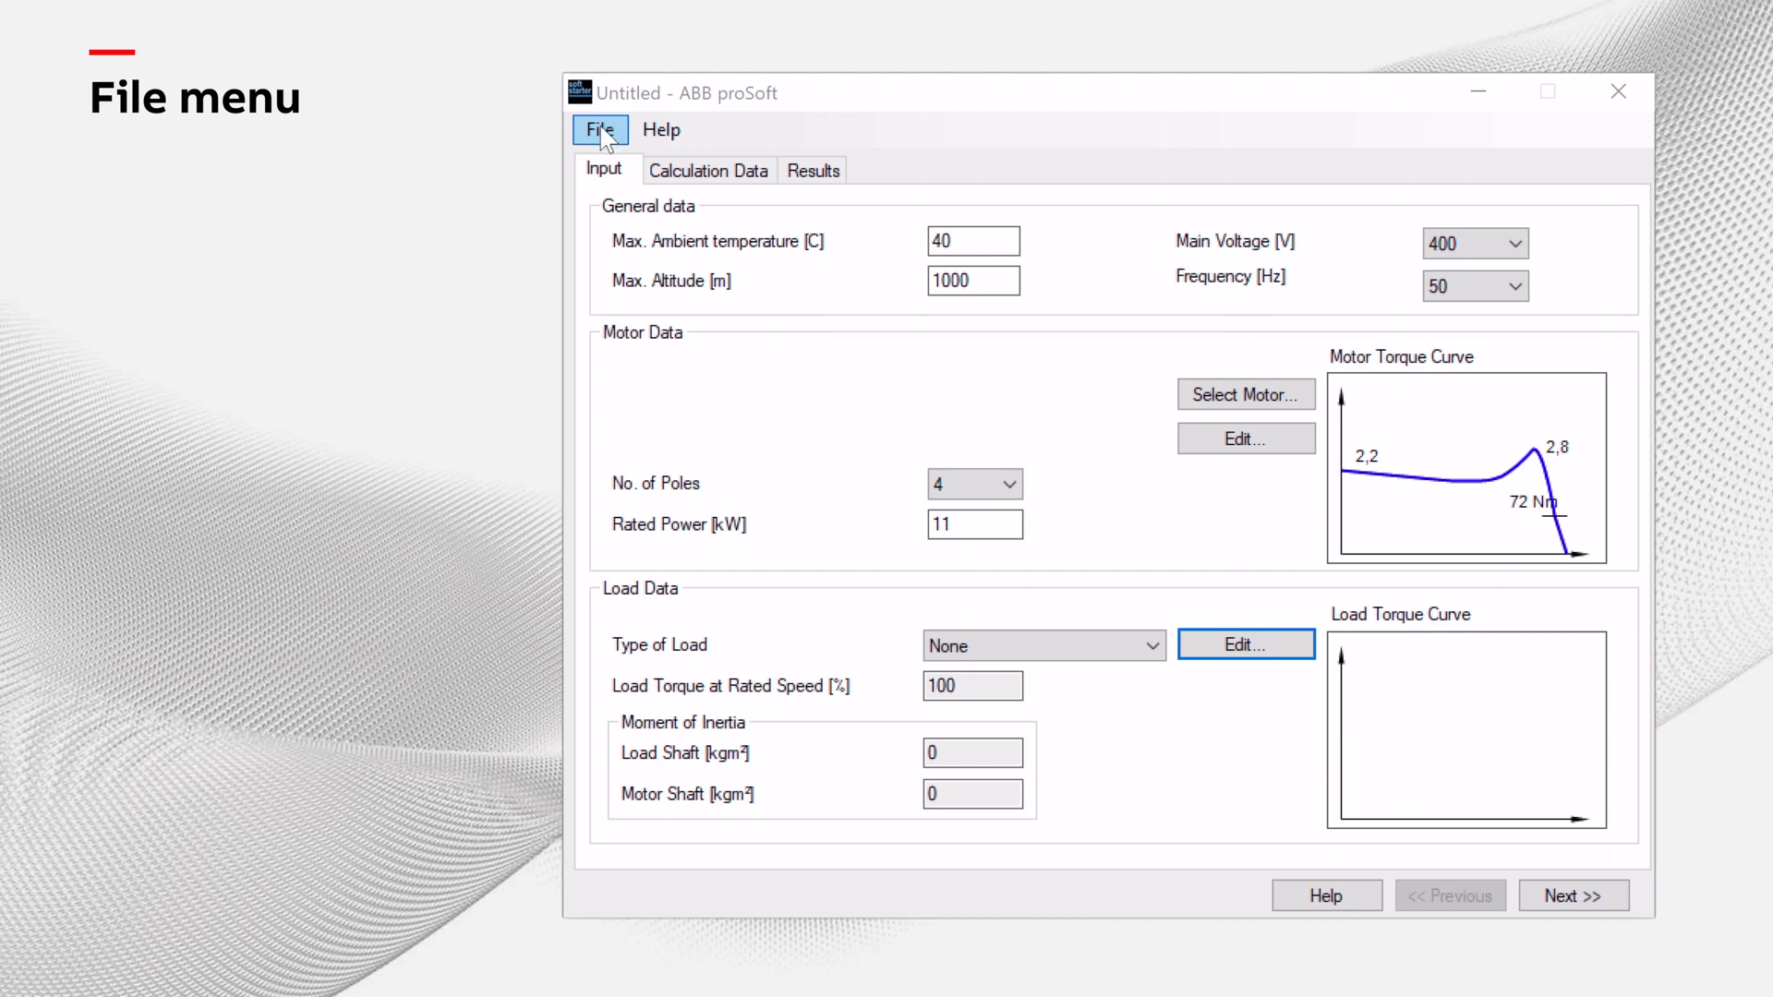
pyautogui.click(601, 143)
pyautogui.click(601, 132)
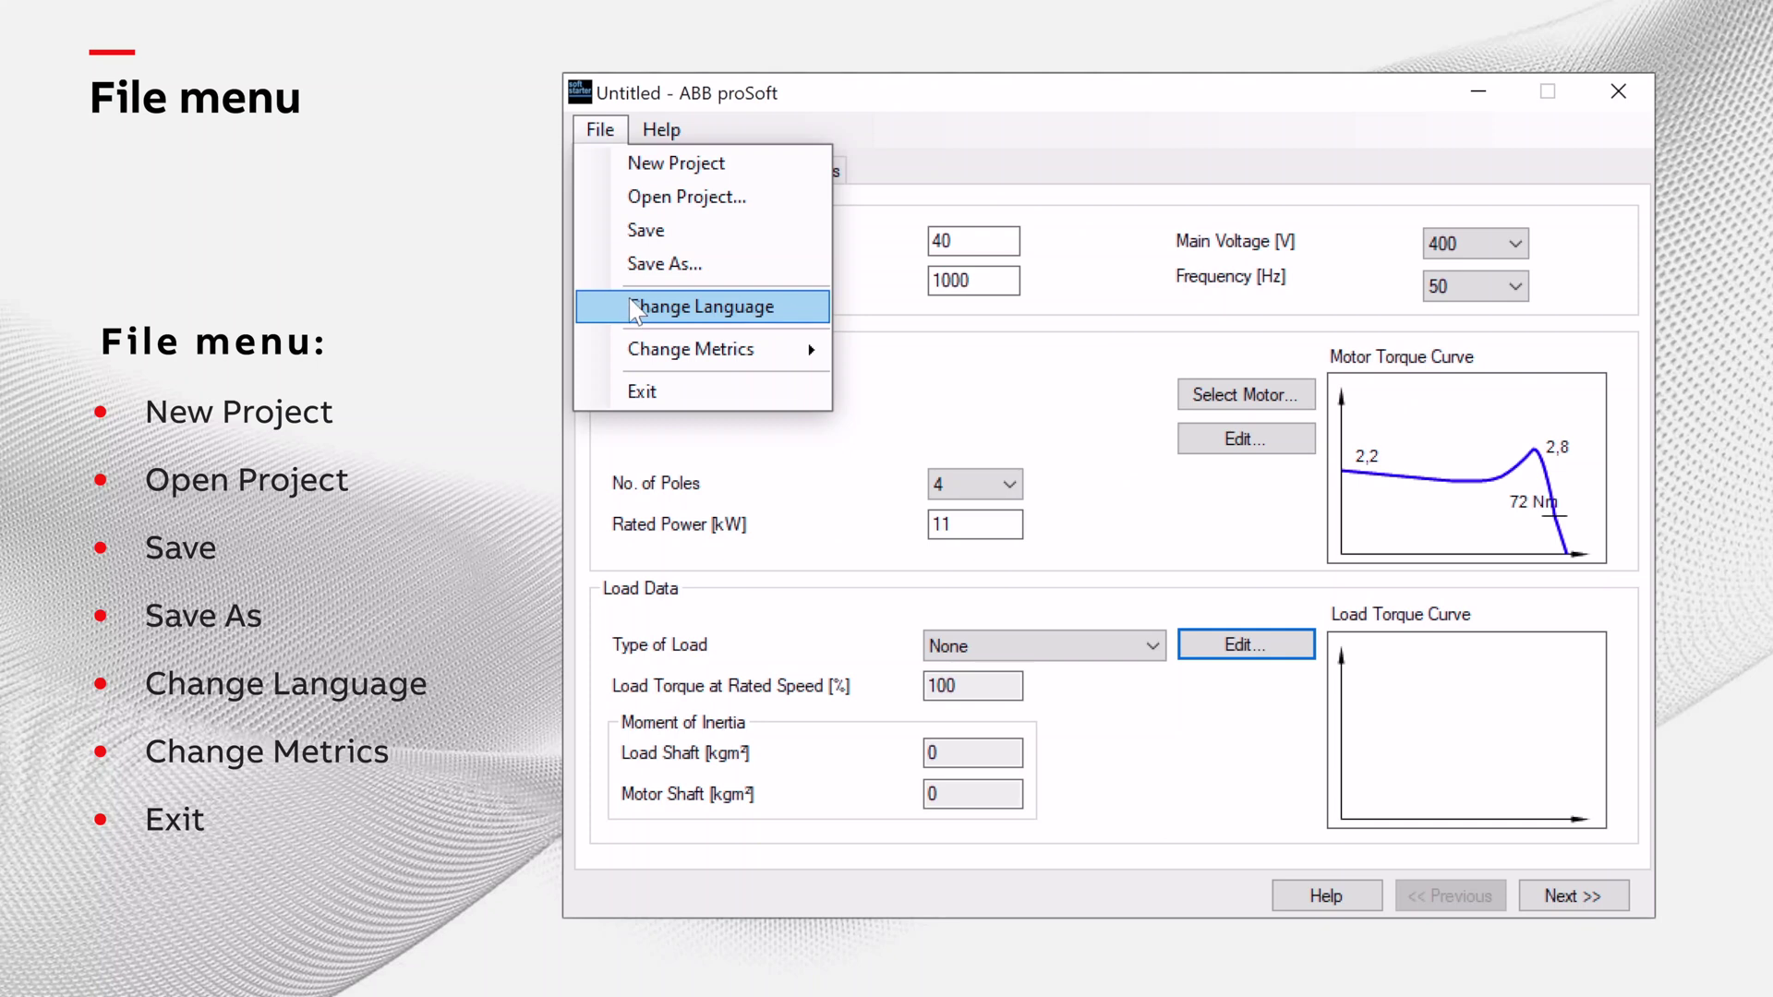
pyautogui.click(630, 305)
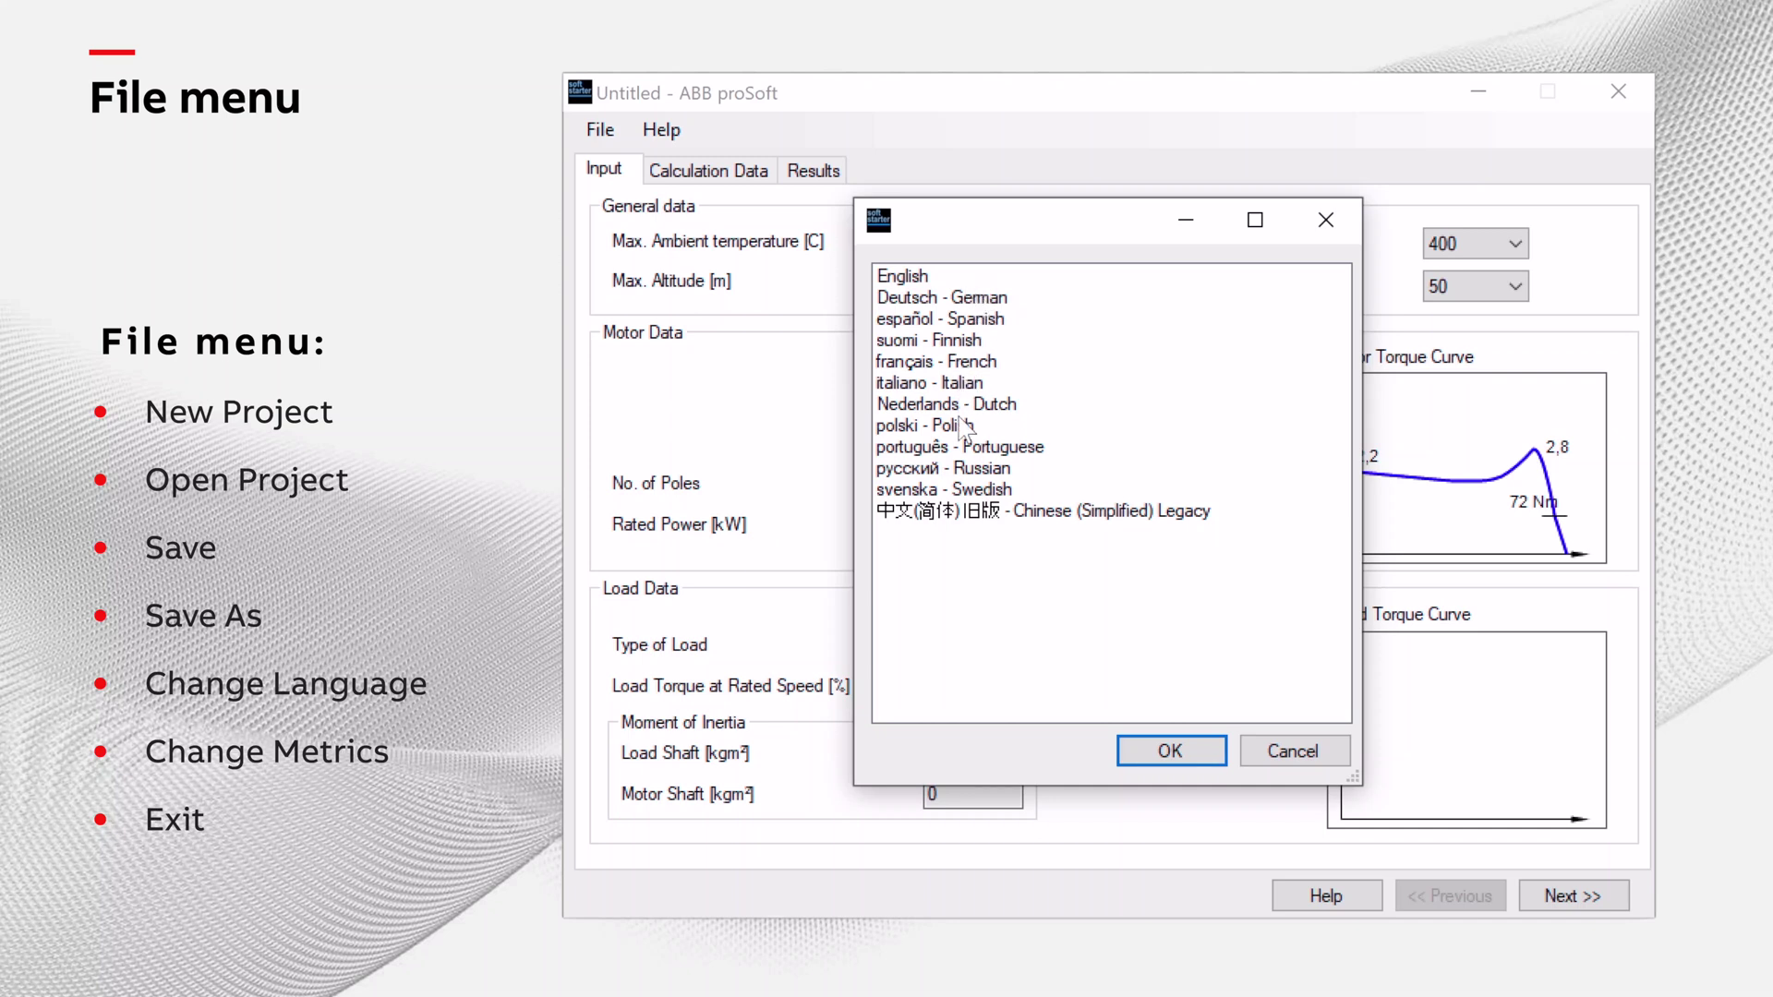
# Step: Dismiss the language choice unchanged and show the File menu commands again
pyautogui.click(1298, 751)
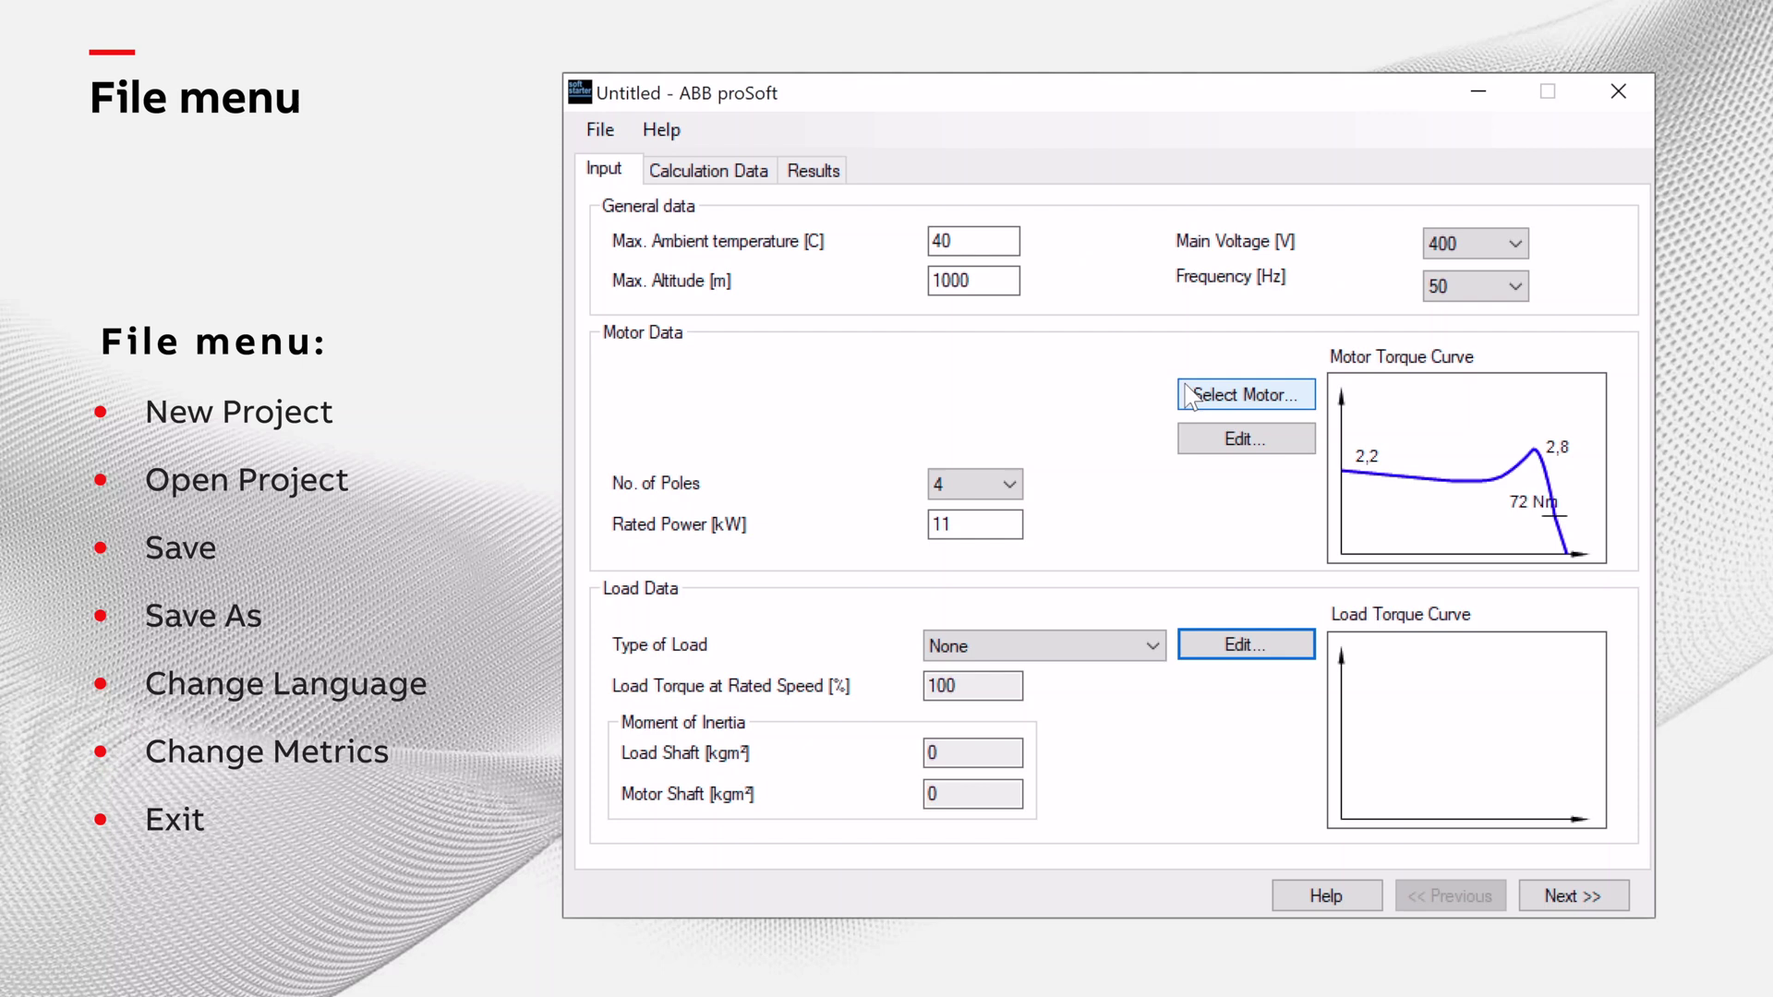
pyautogui.click(601, 133)
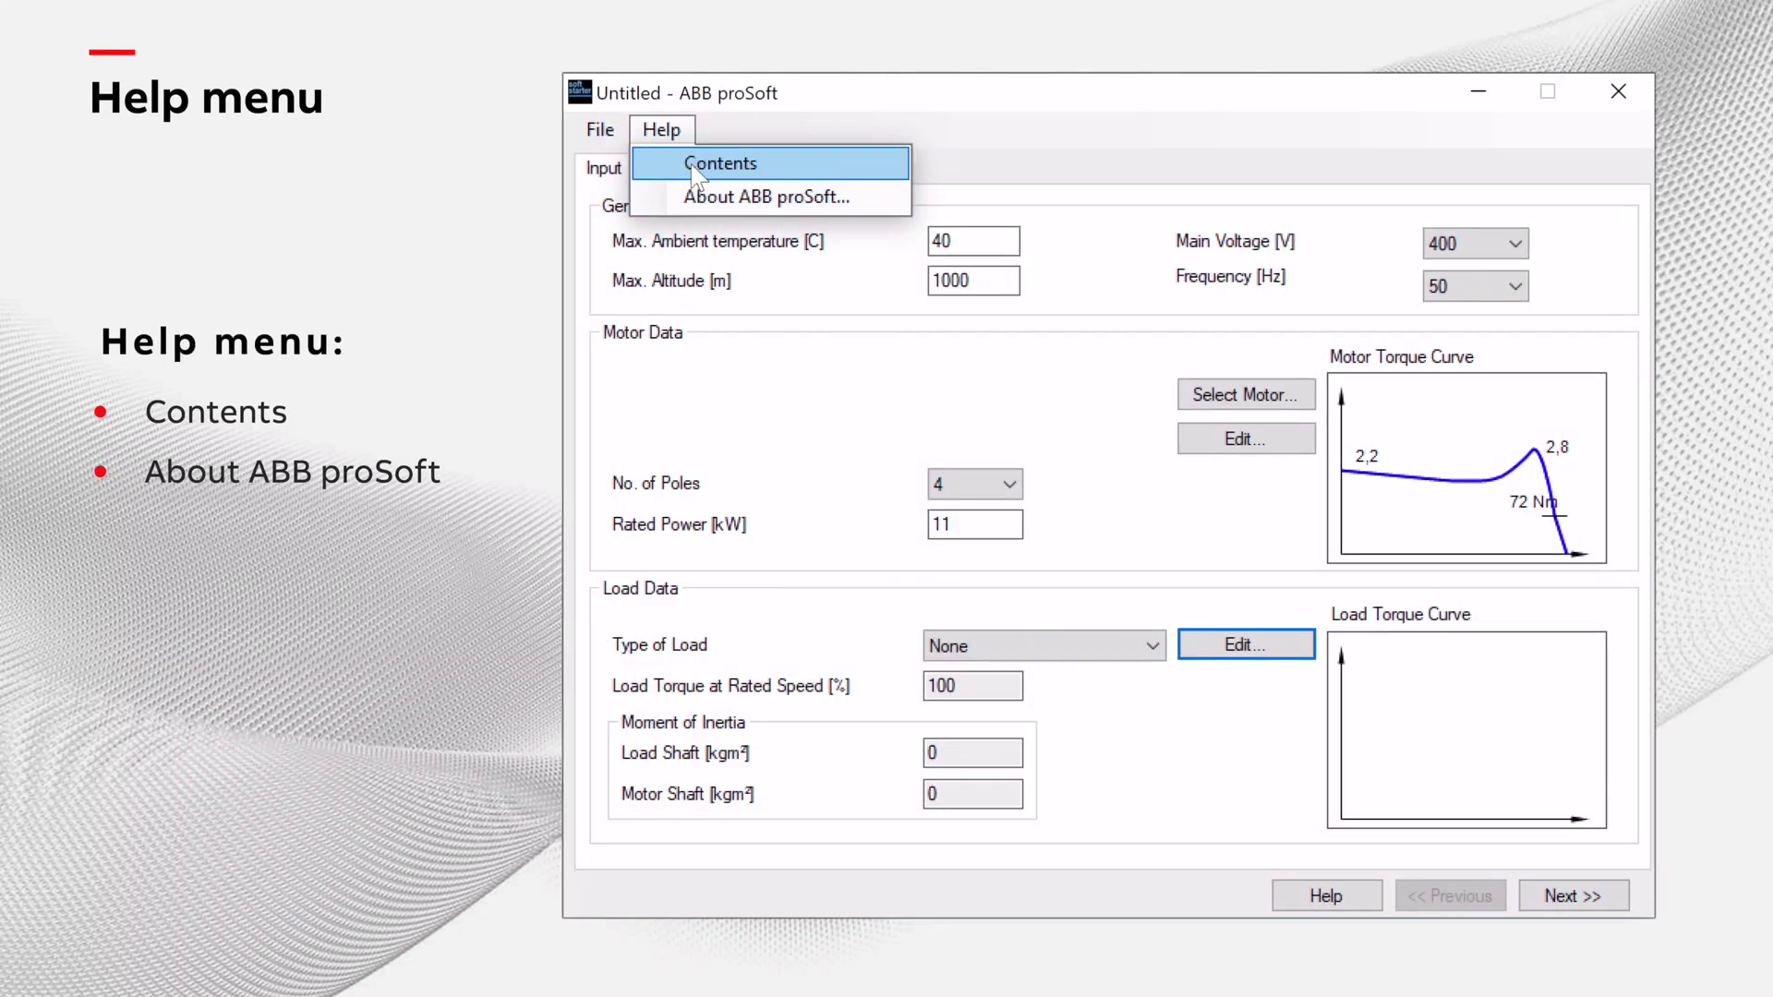
# Step: Read the help introduction, then view About ABB proSoft version and database information
pyautogui.click(664, 164)
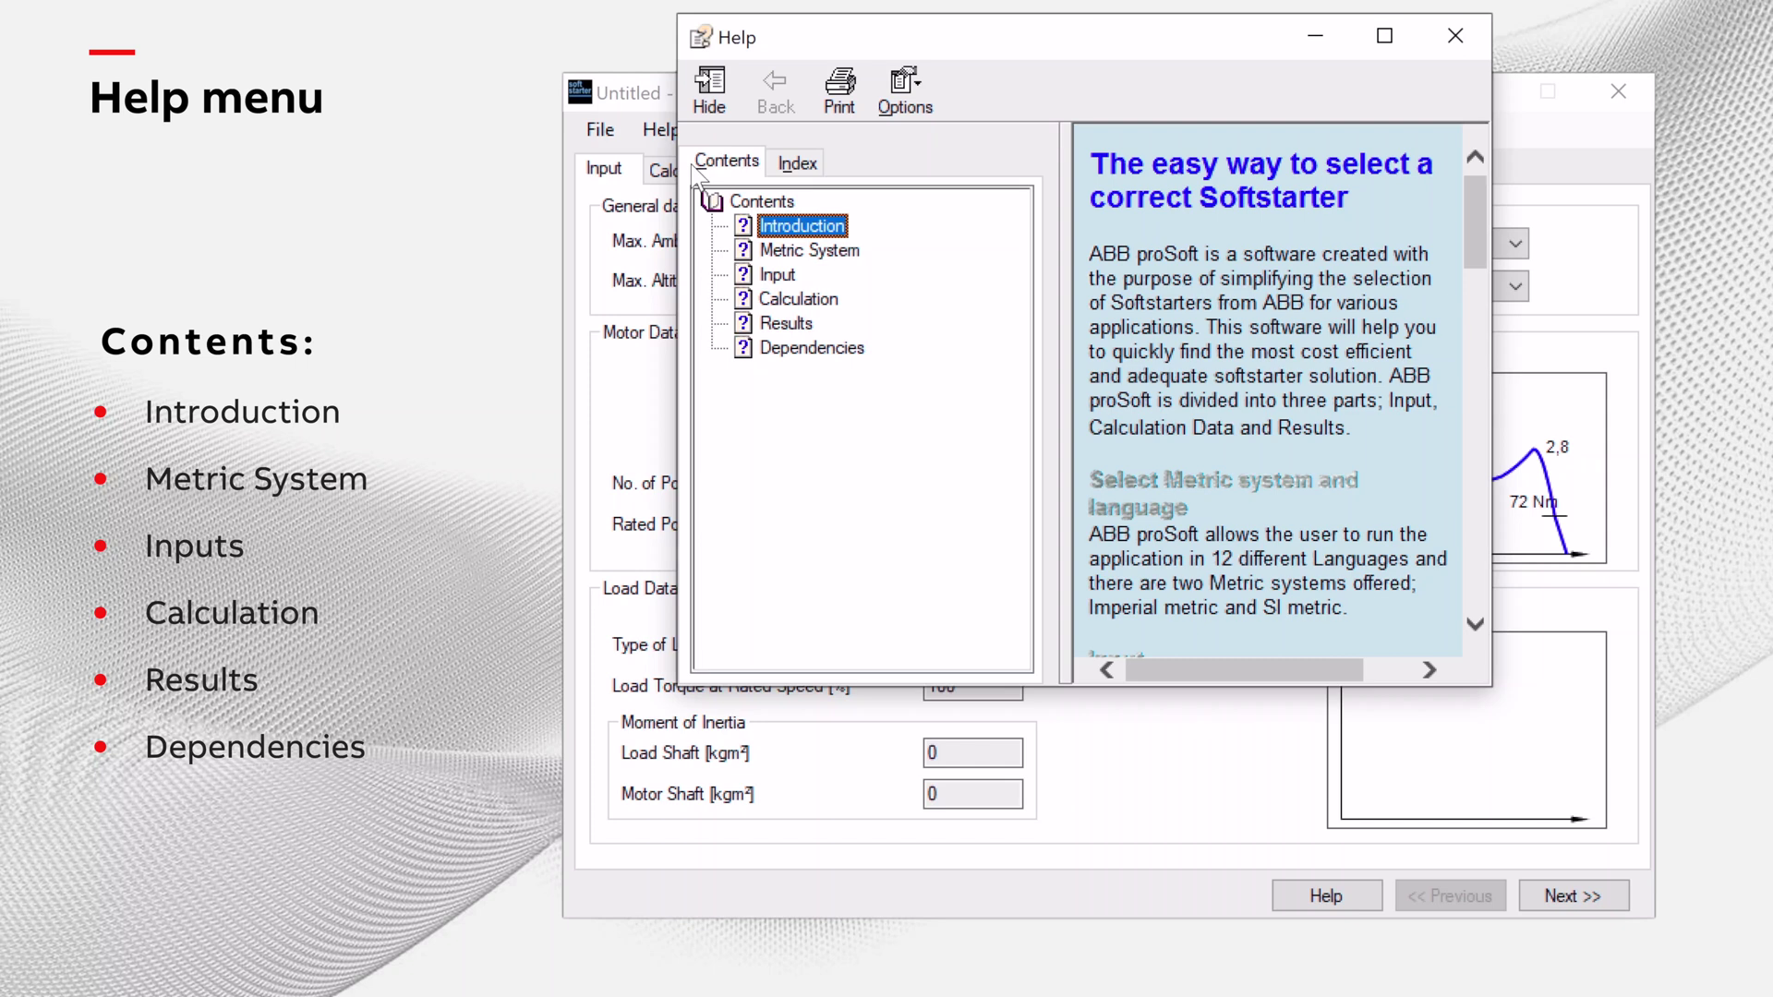
pyautogui.click(1454, 35)
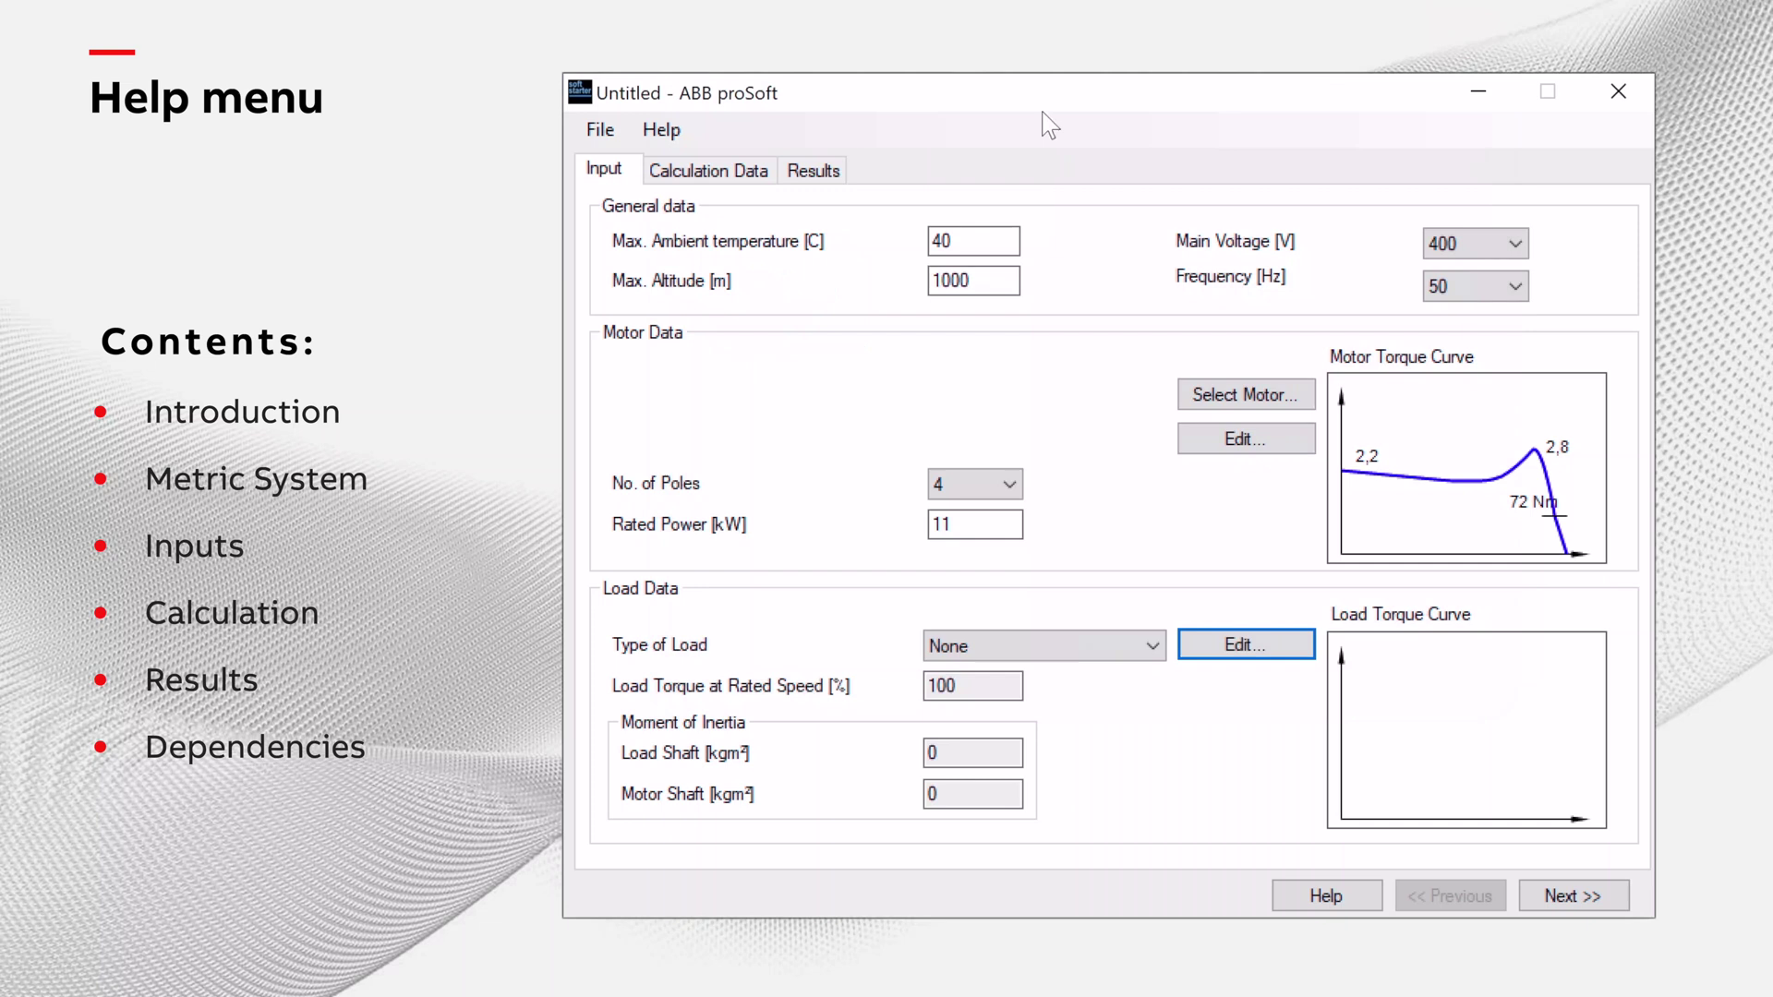
pyautogui.click(661, 128)
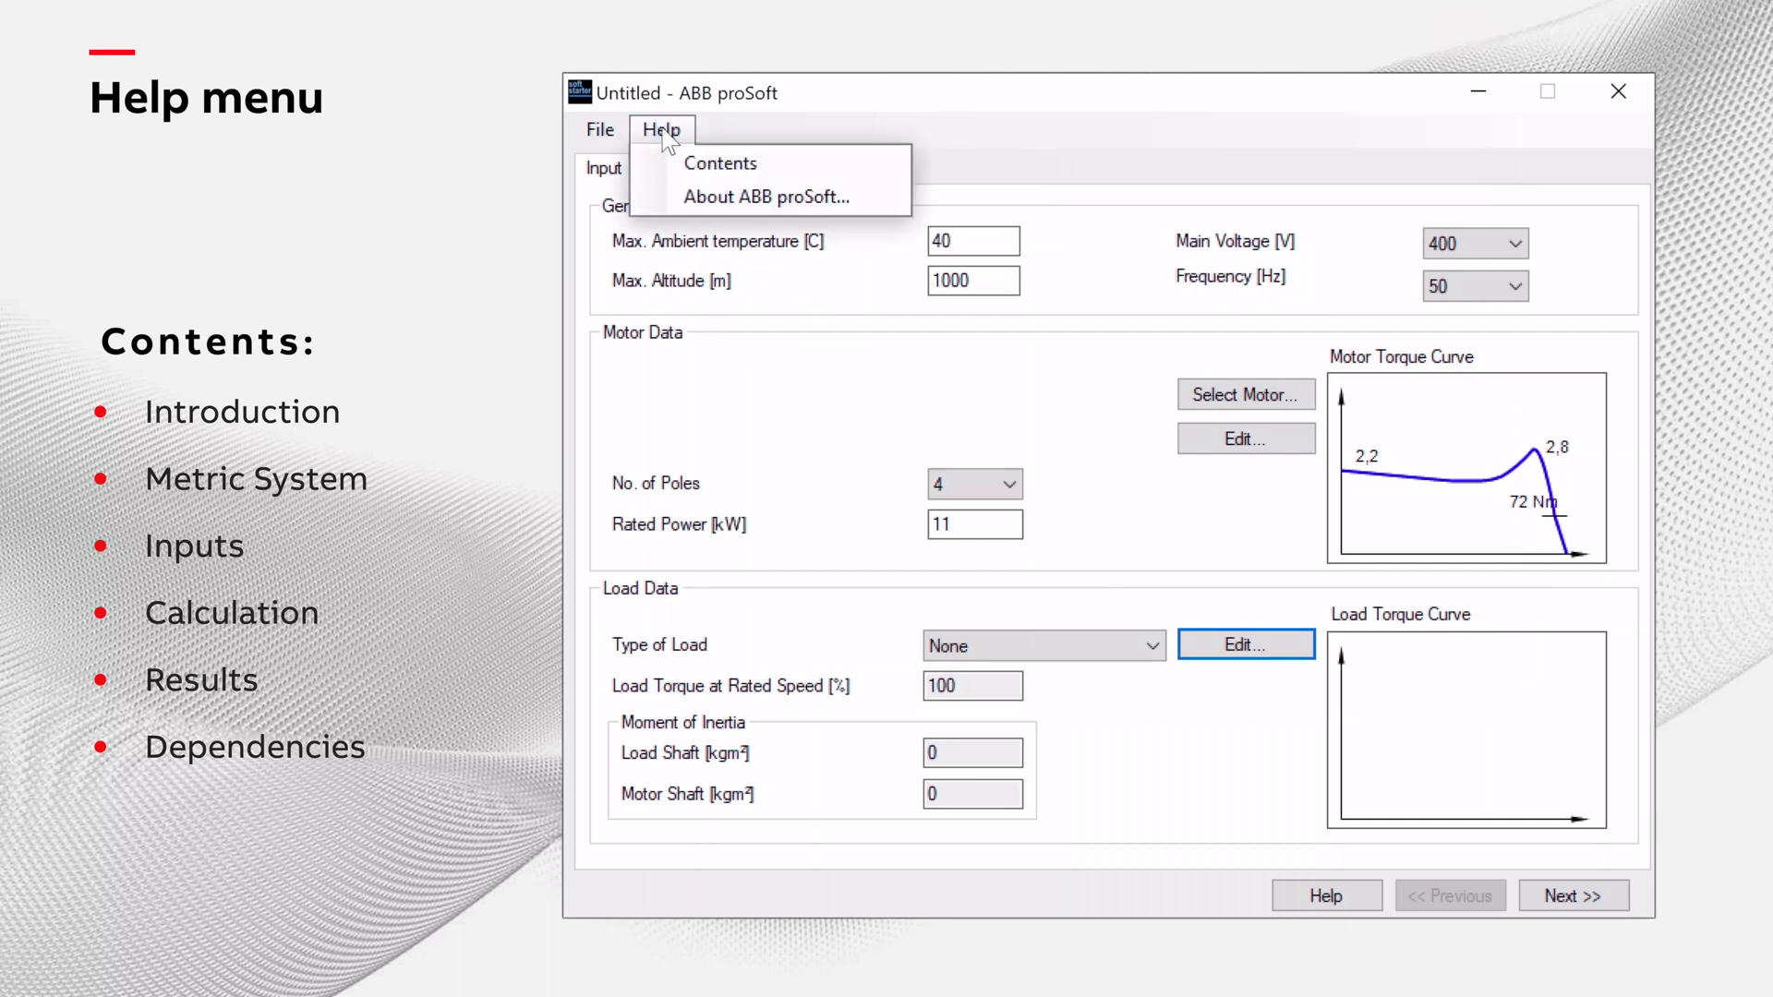
pyautogui.click(676, 202)
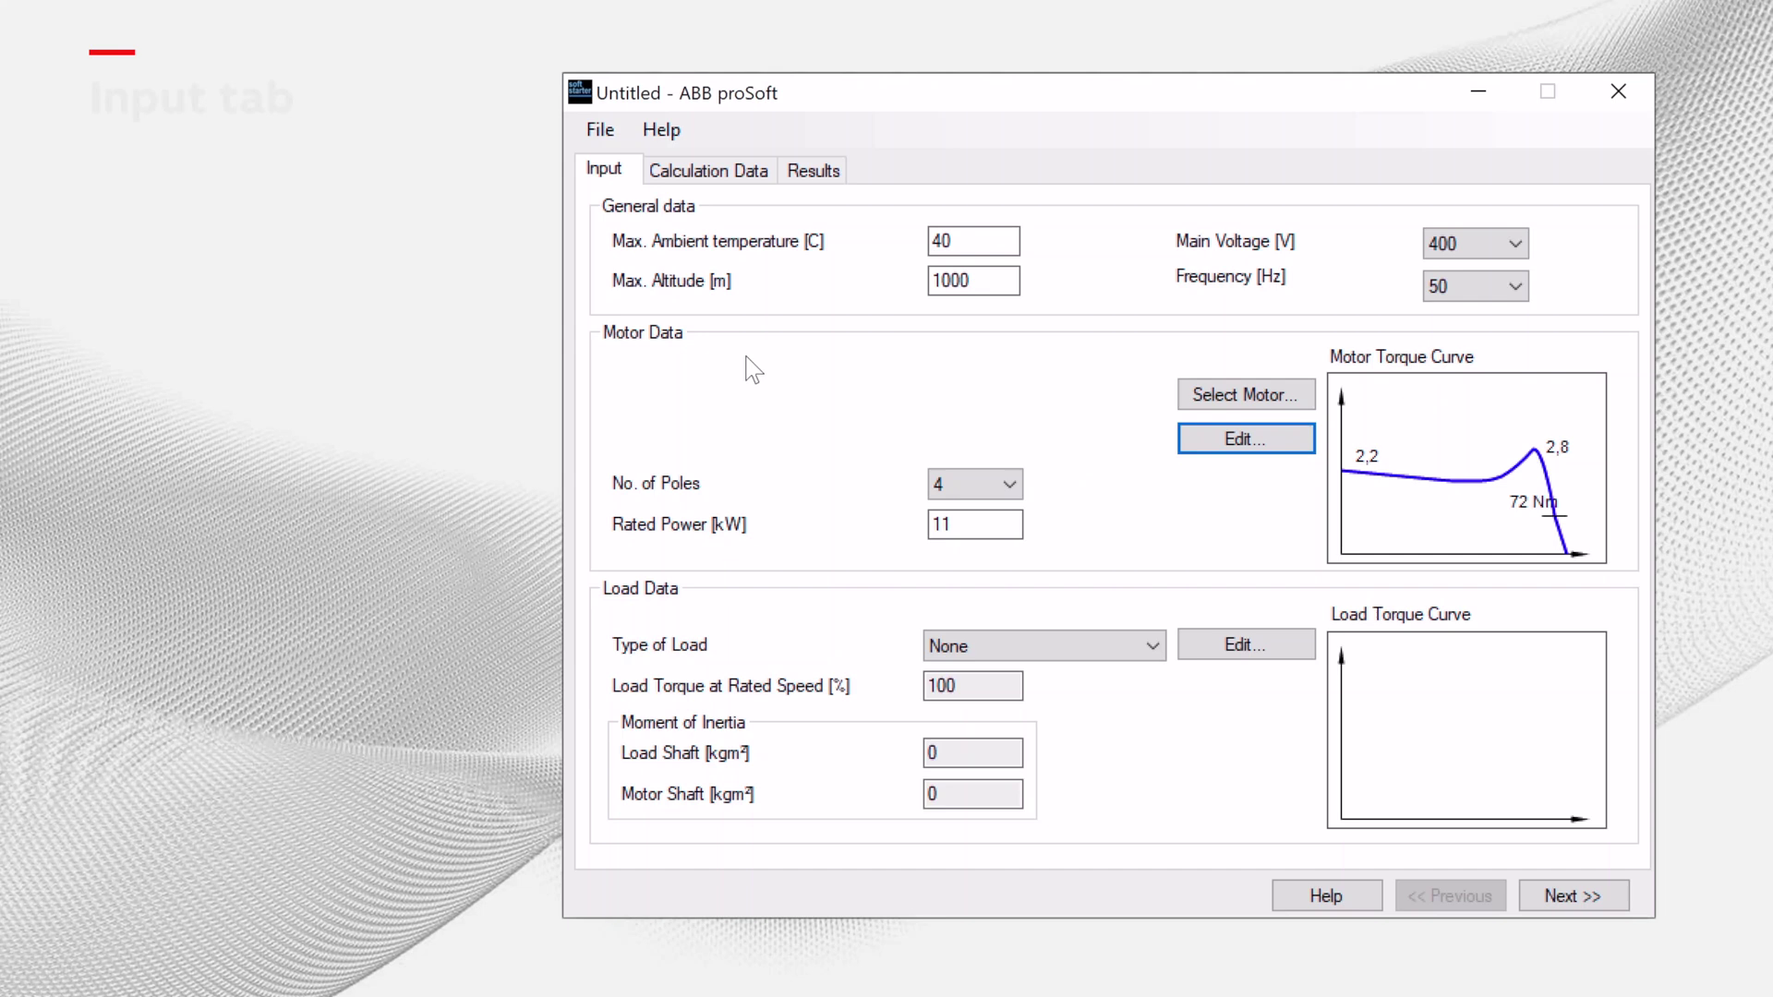
# Step: Pick the 11 kW M3BP 160MLA 4 motor (3GBP162410-G) from the motor catalogue
pyautogui.click(1242, 398)
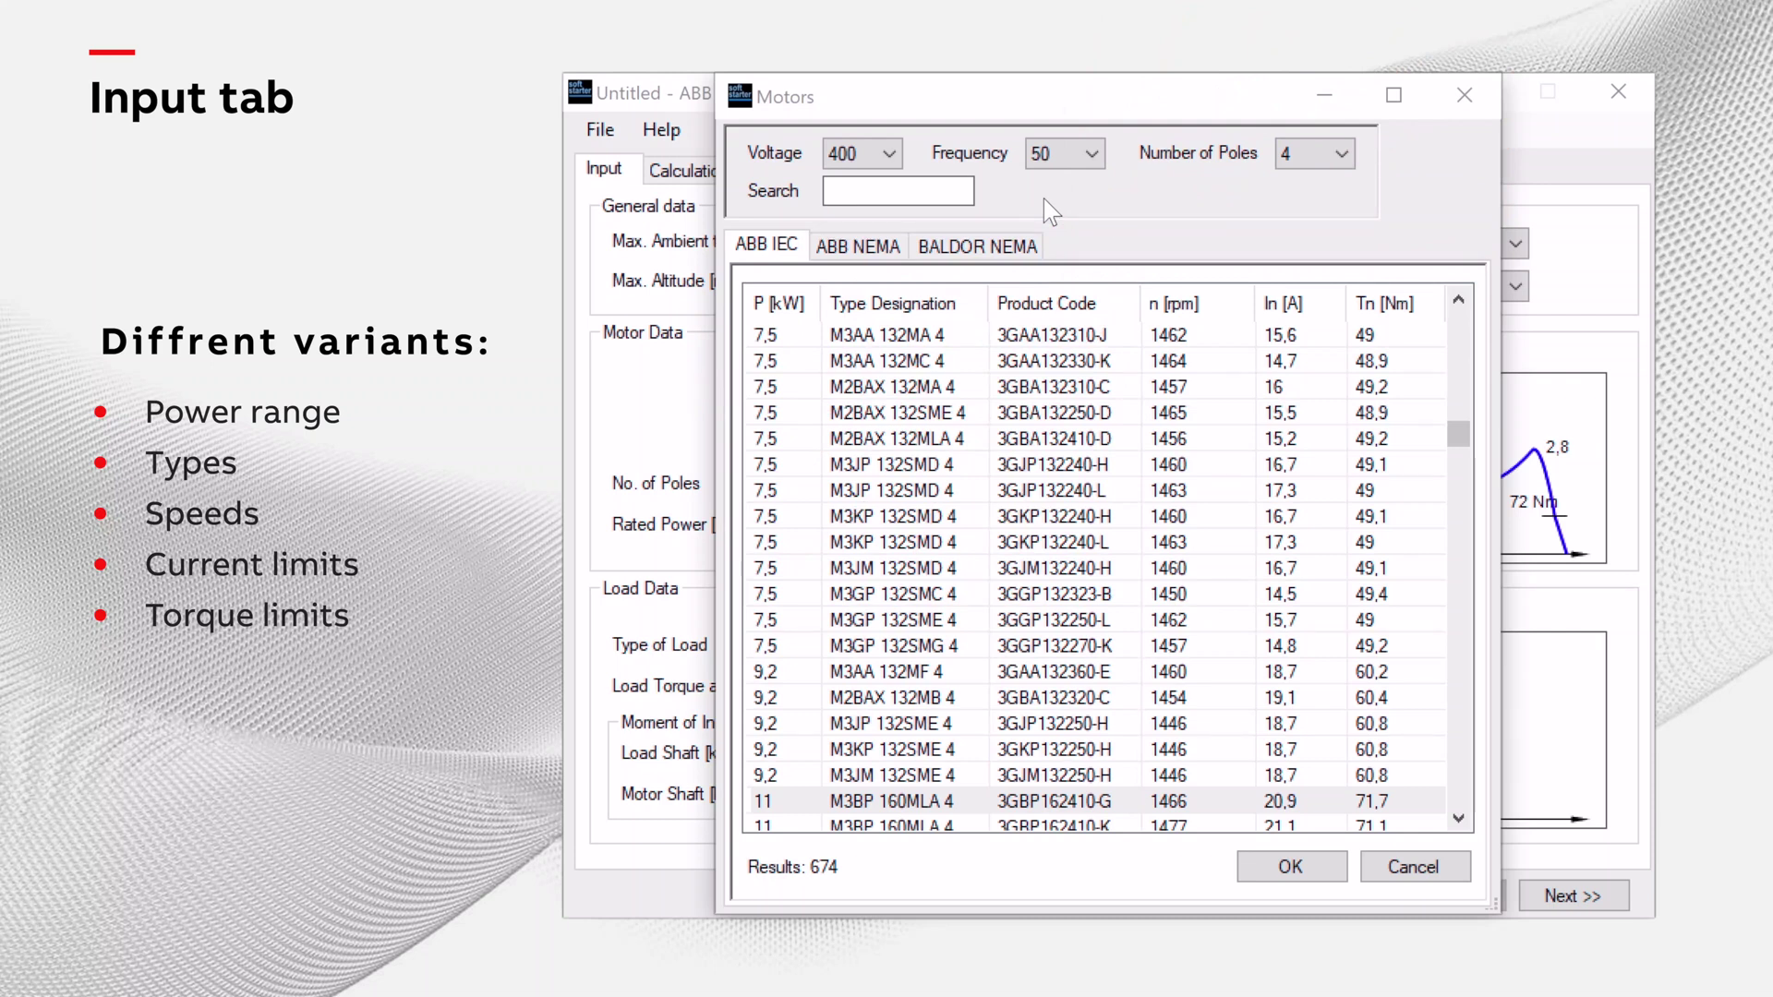
pyautogui.scroll(-1, 821, 820)
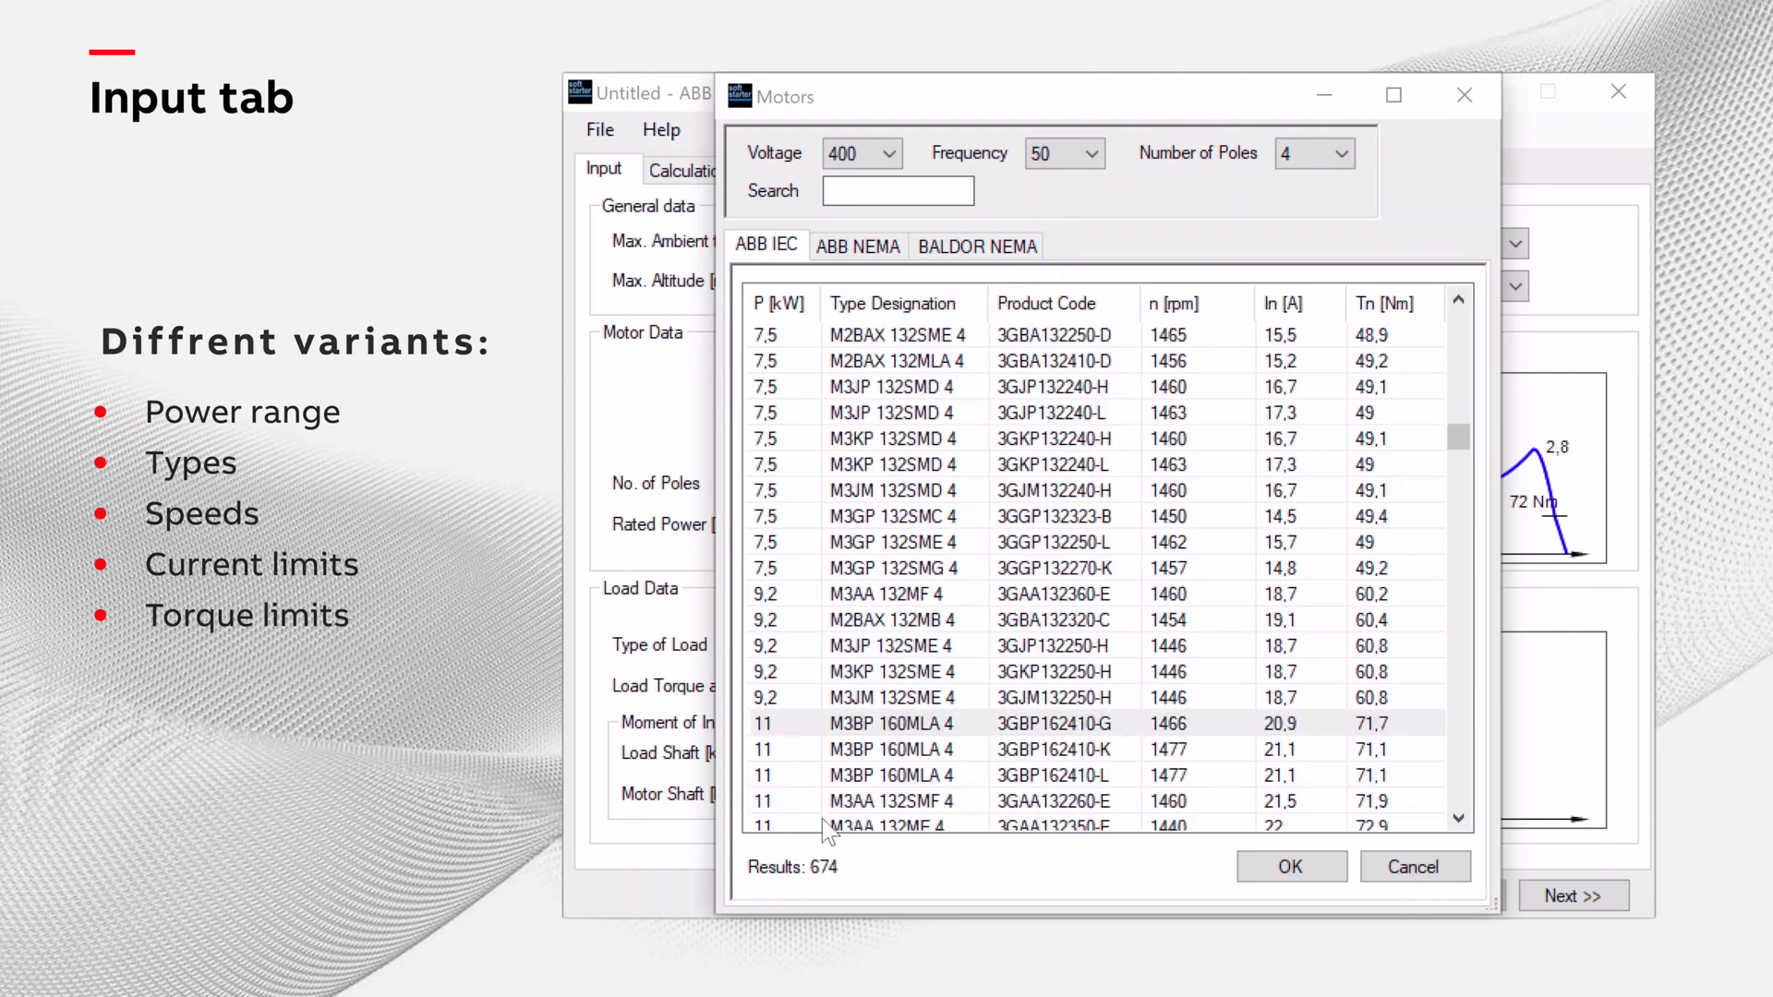
pyautogui.click(788, 724)
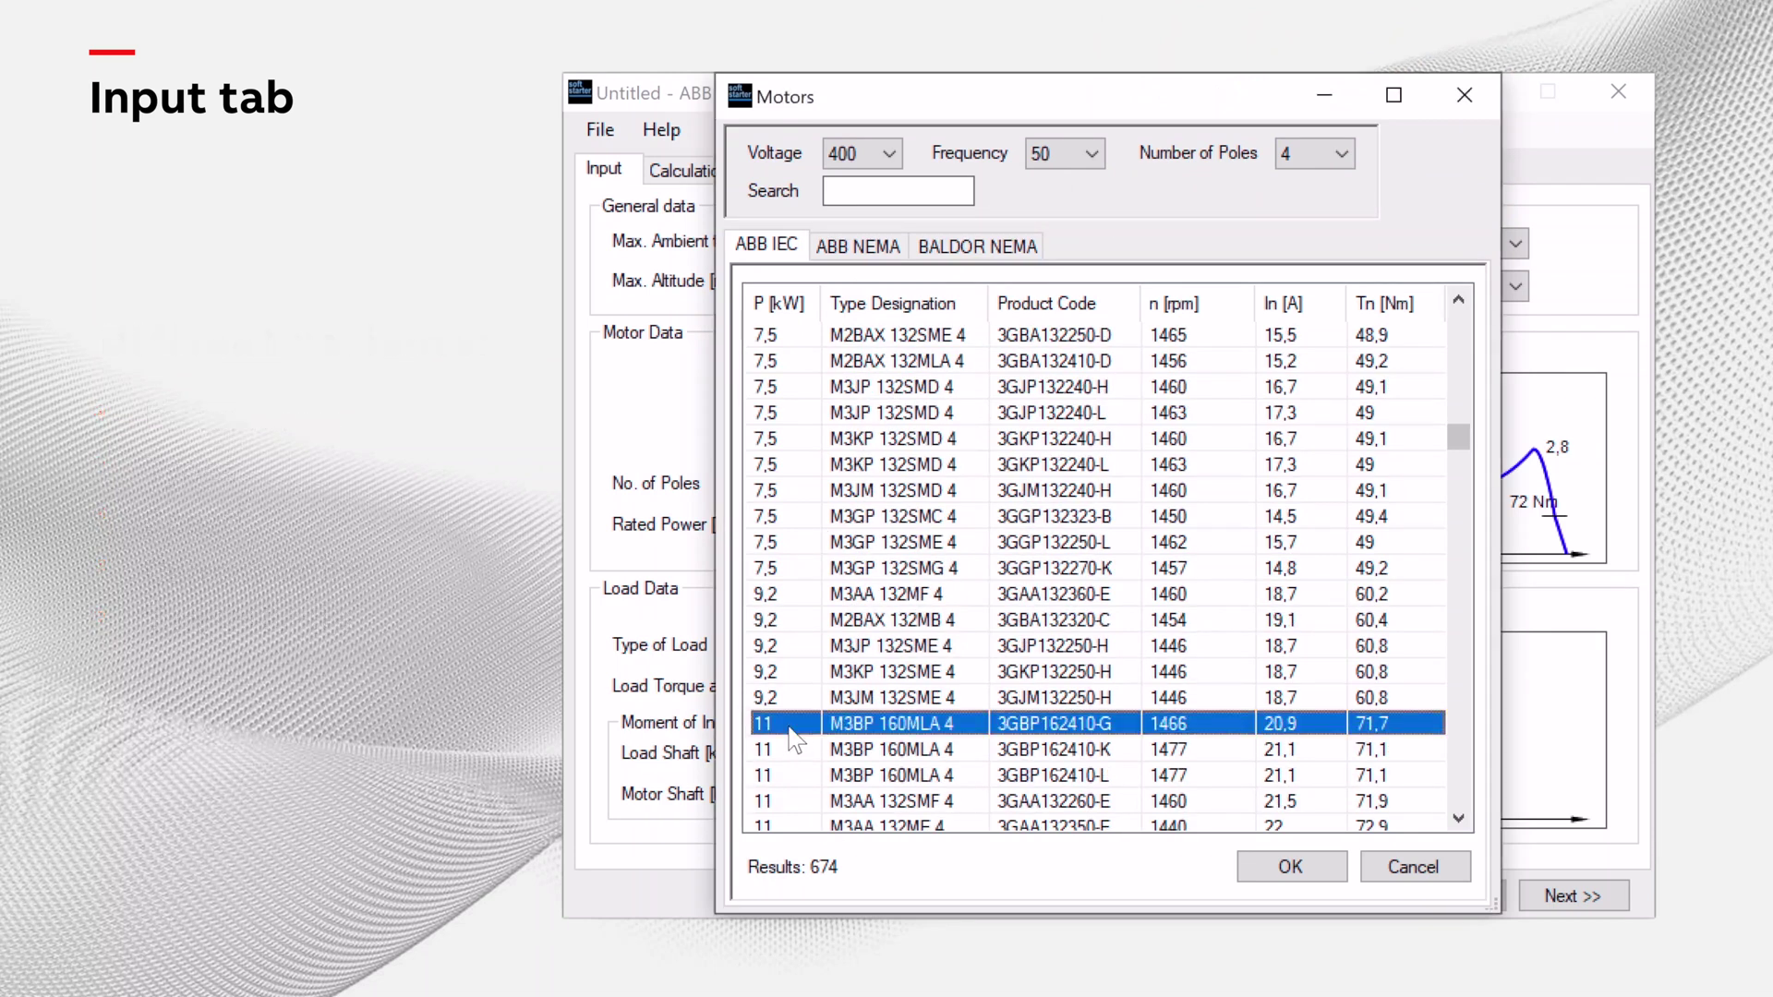
pyautogui.click(1286, 867)
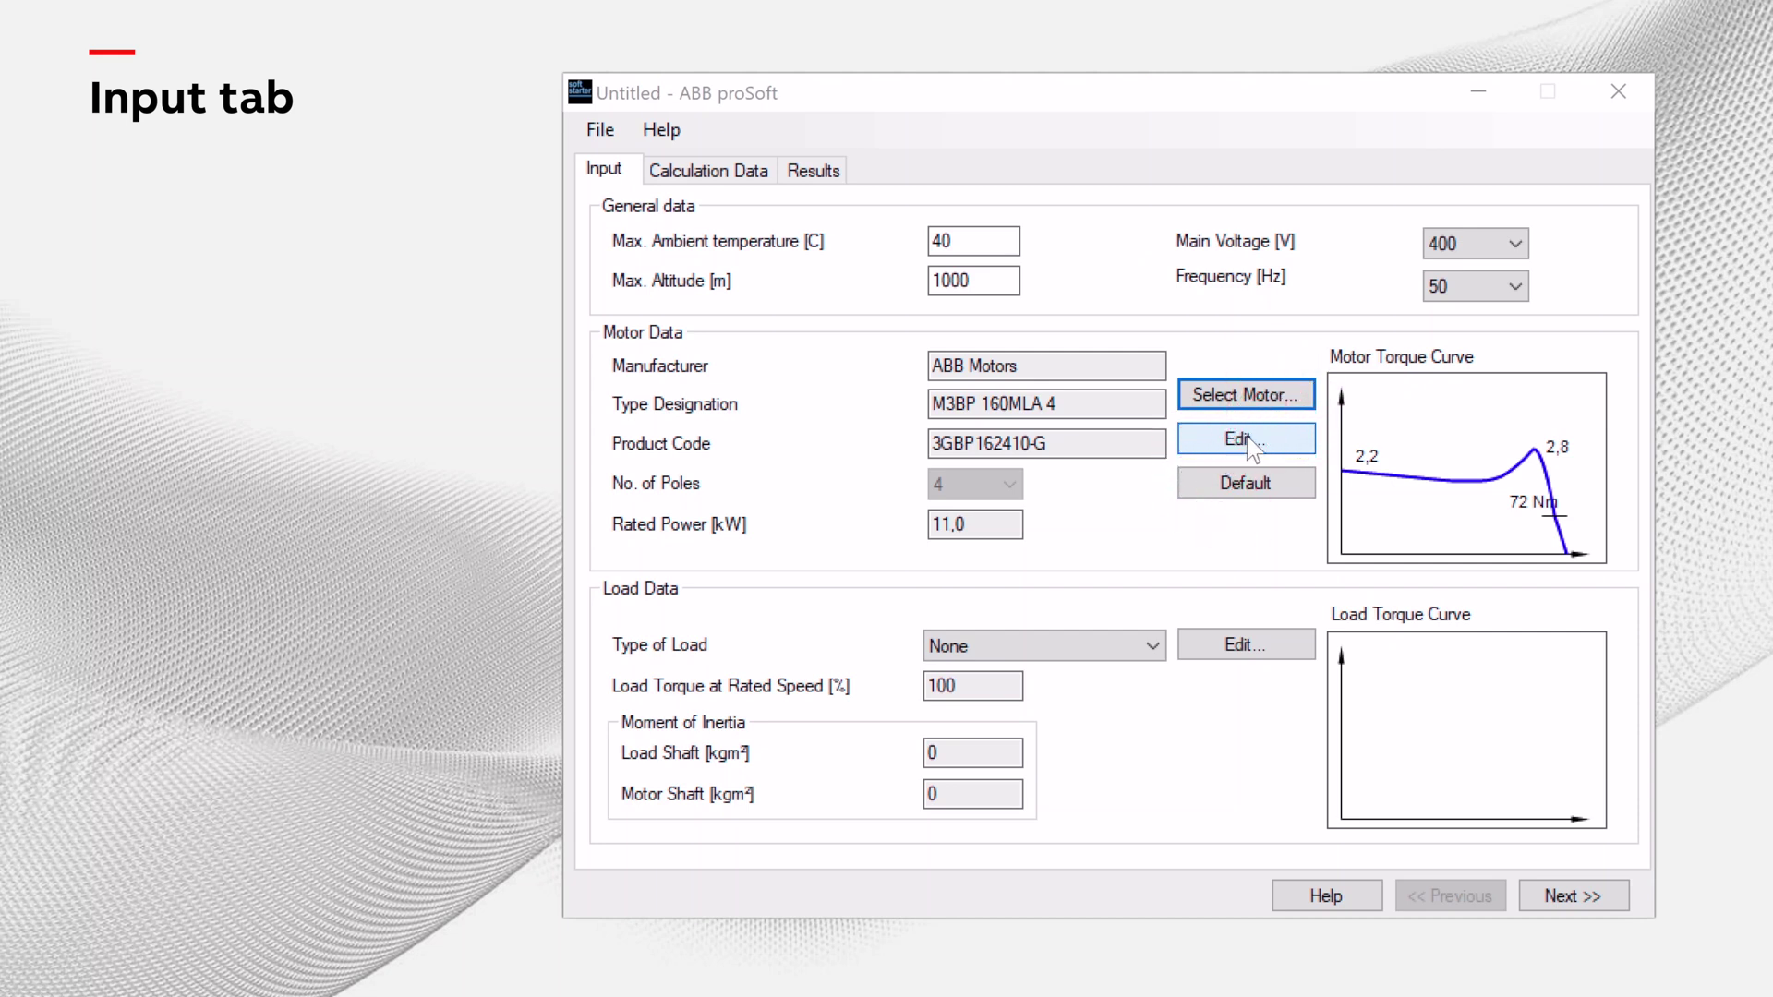
pyautogui.click(1251, 446)
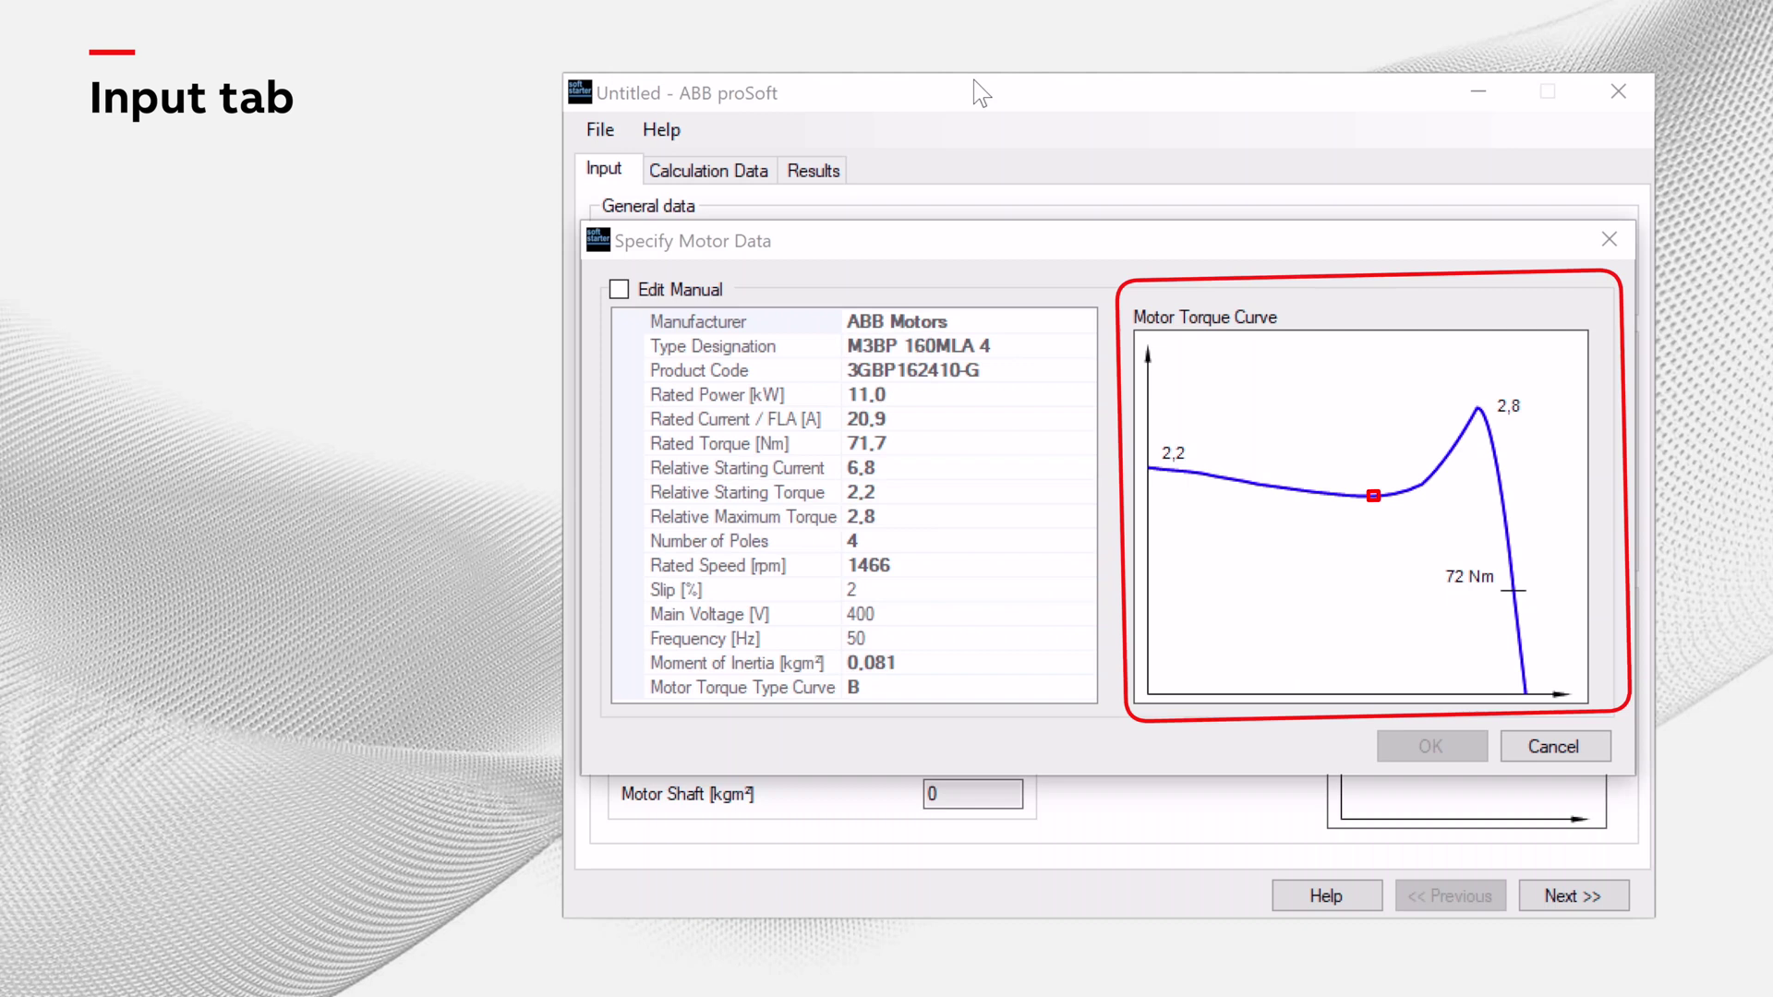
pyautogui.click(620, 291)
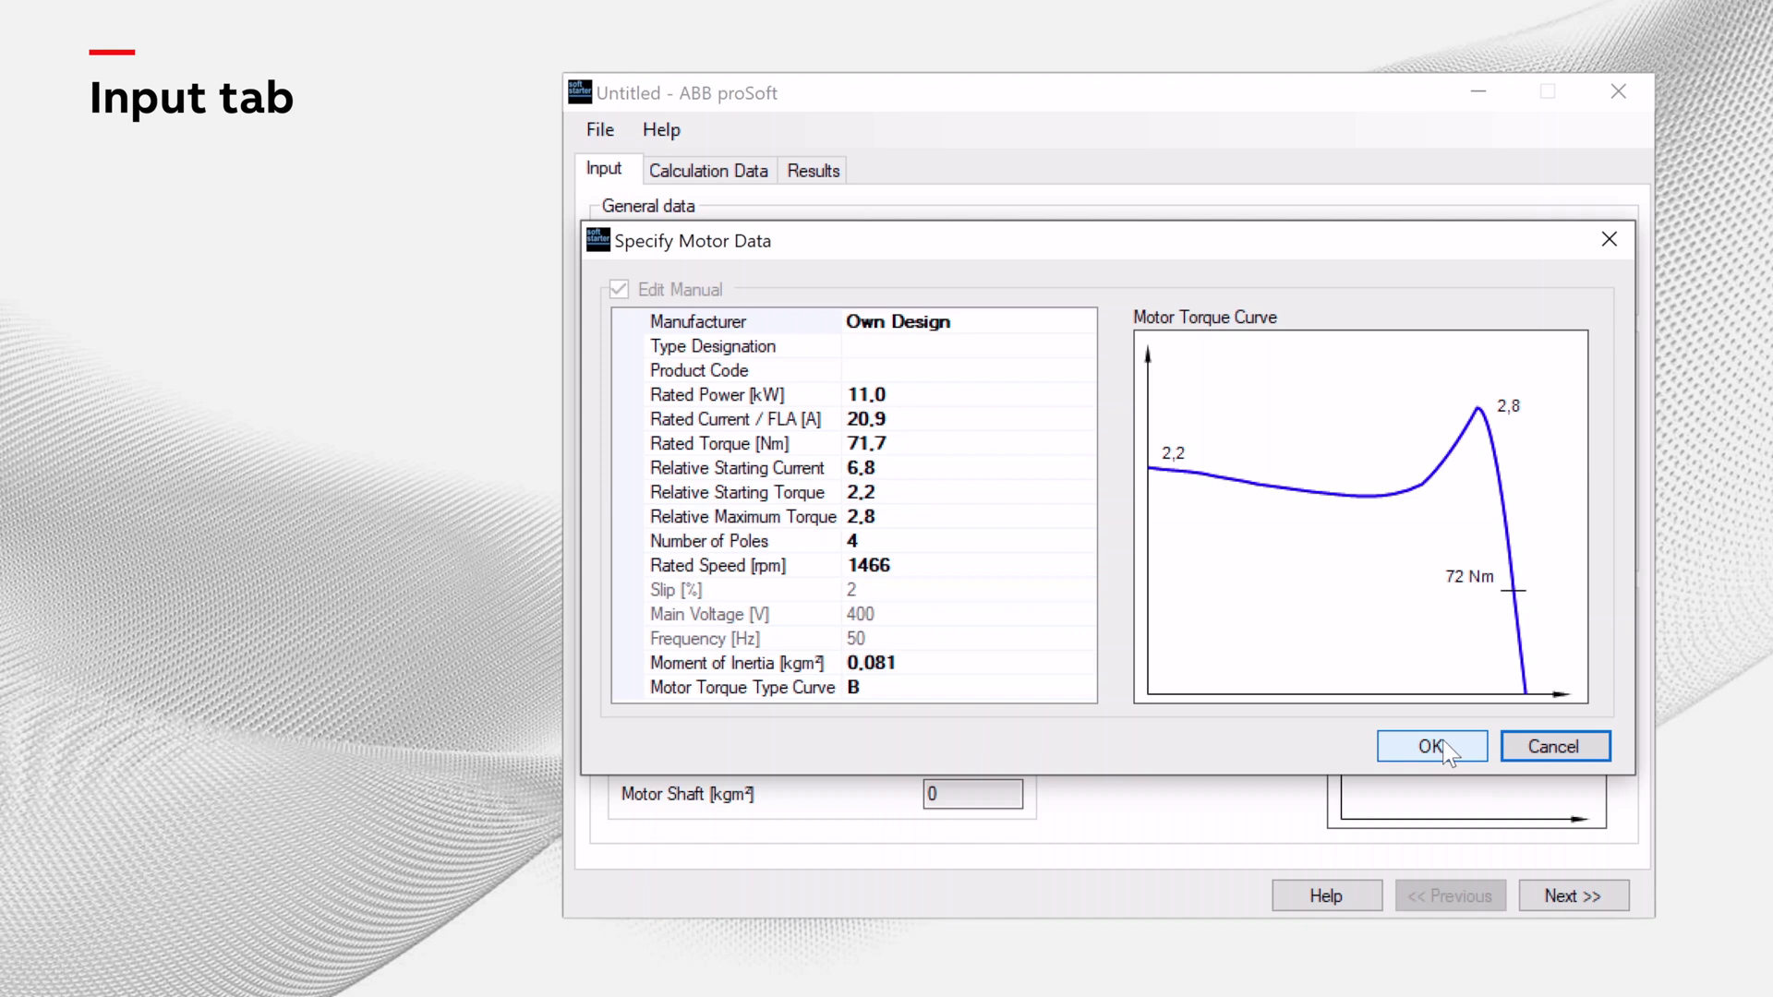
pyautogui.click(1553, 748)
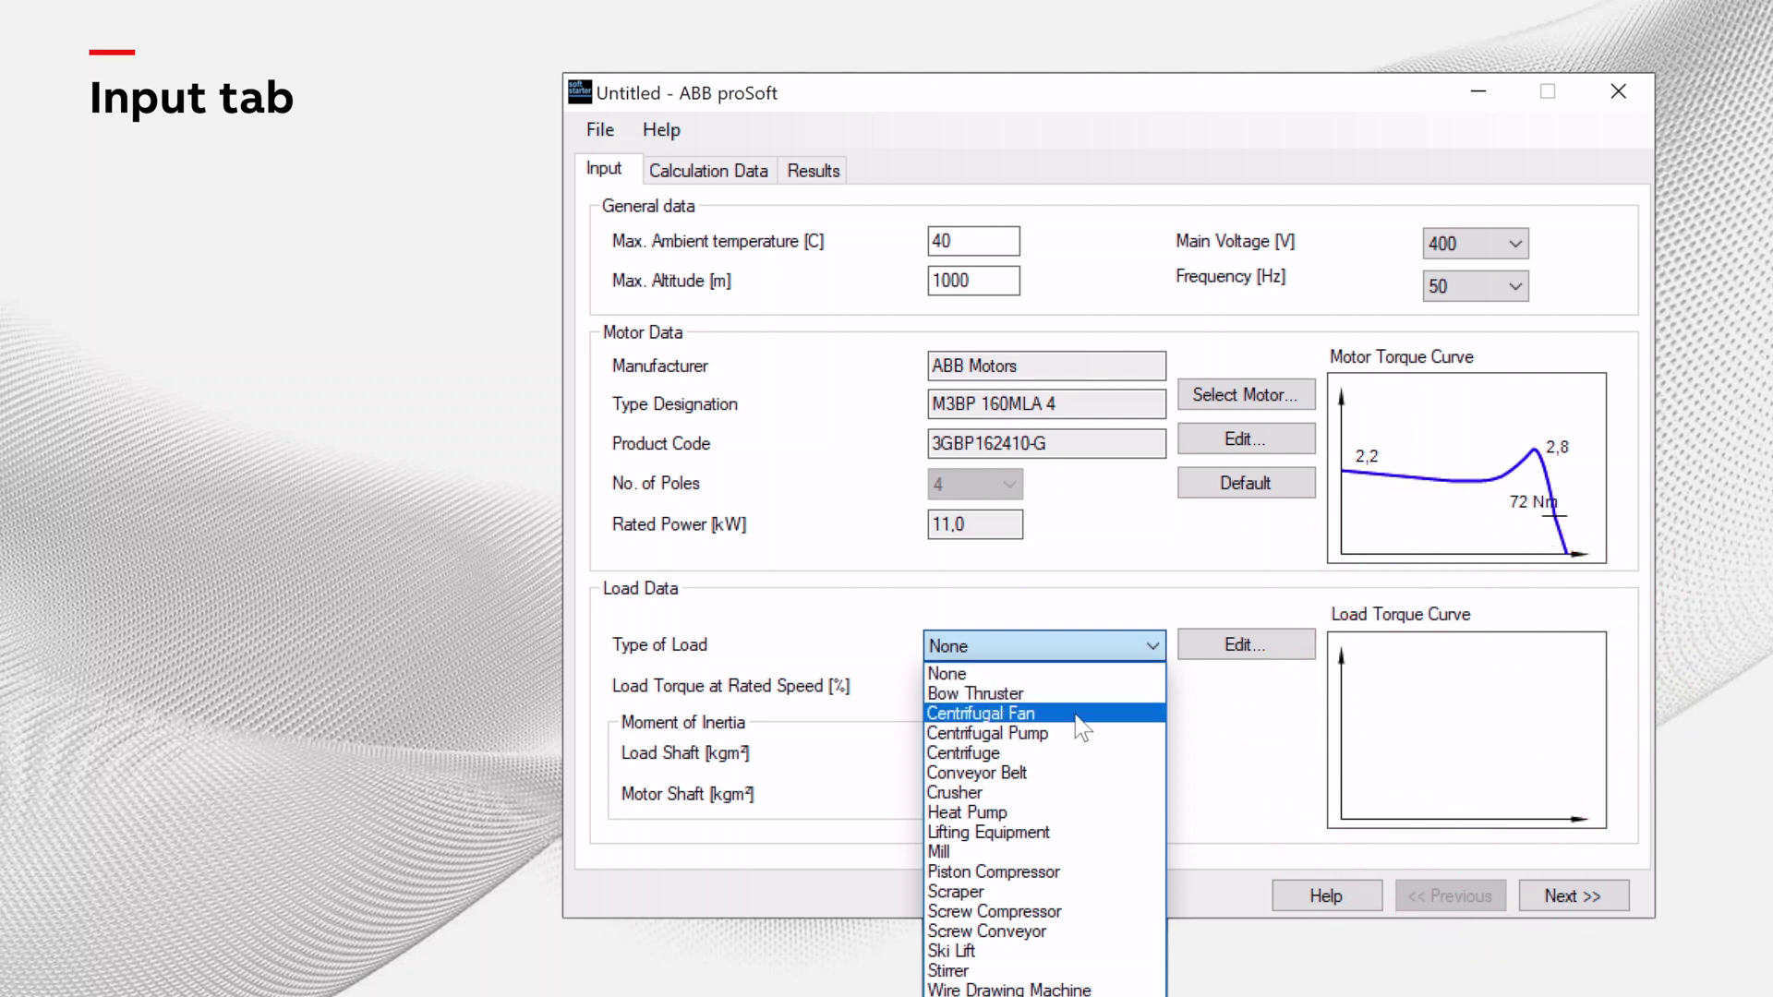
# Step: Choose Centrifugal Pump as the type of load
pyautogui.click(1044, 732)
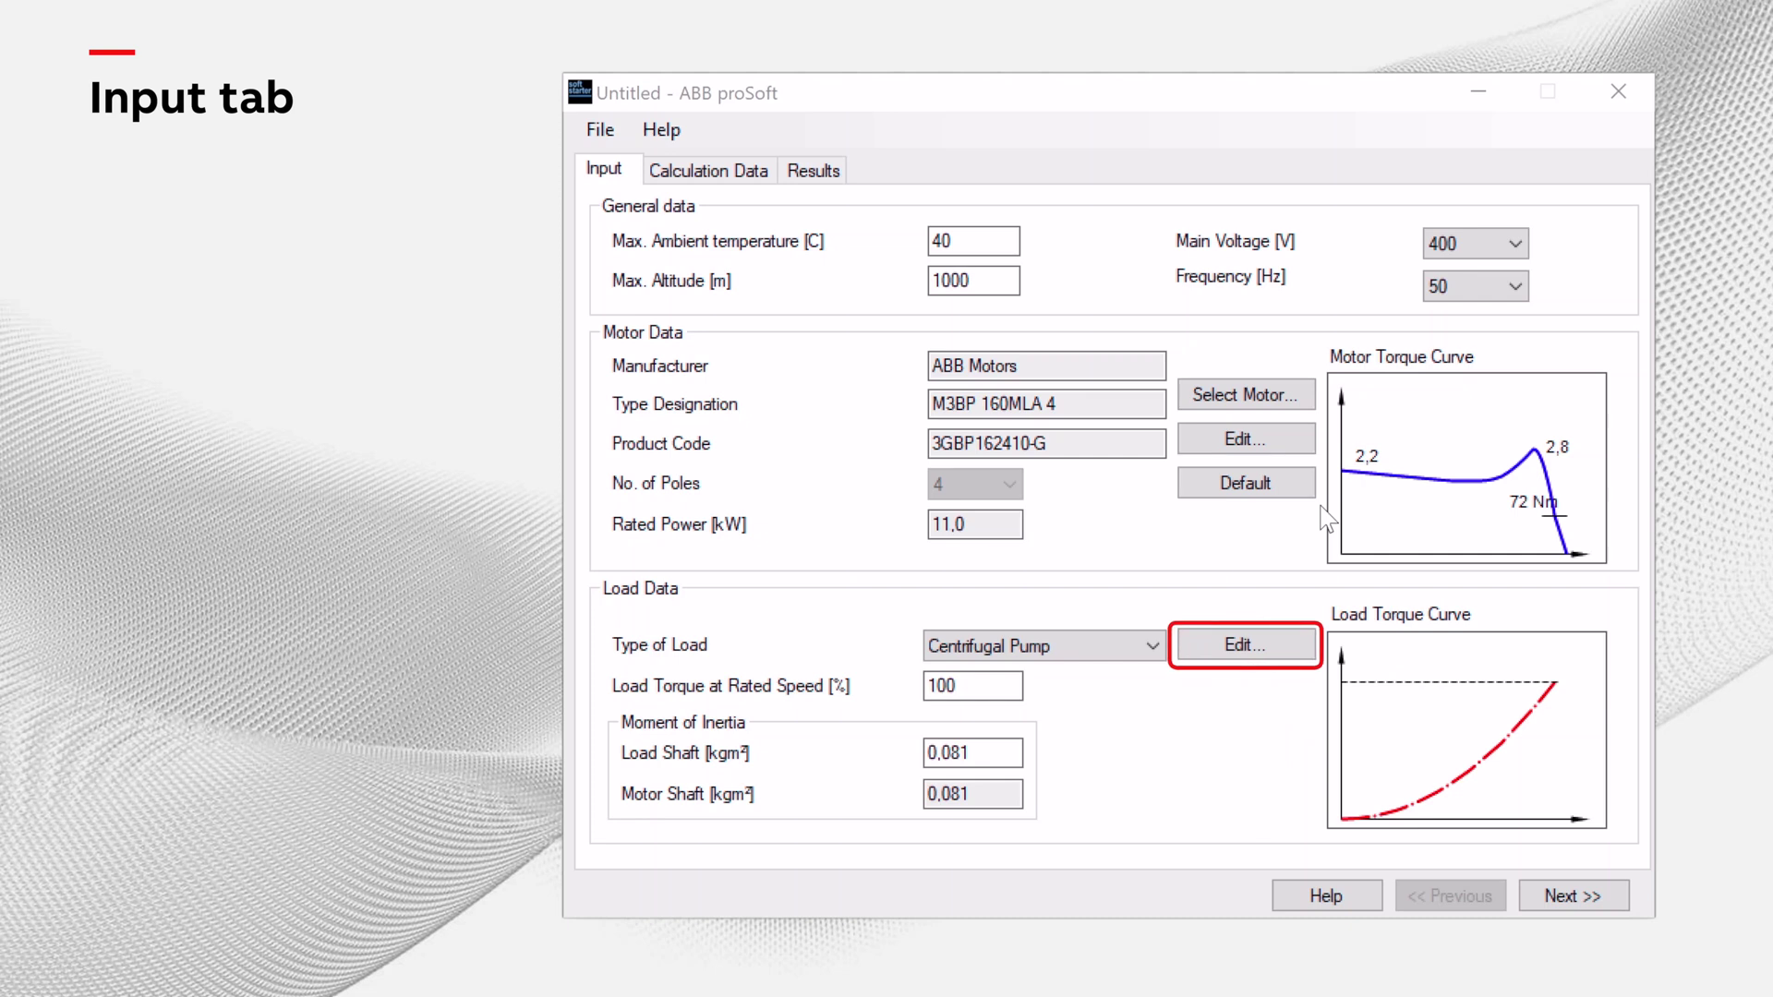
# Step: Open the Load Data details showing 0.081 kgm² inertia, 1466 rpm and 1:1 gear ratio
pyautogui.click(1253, 639)
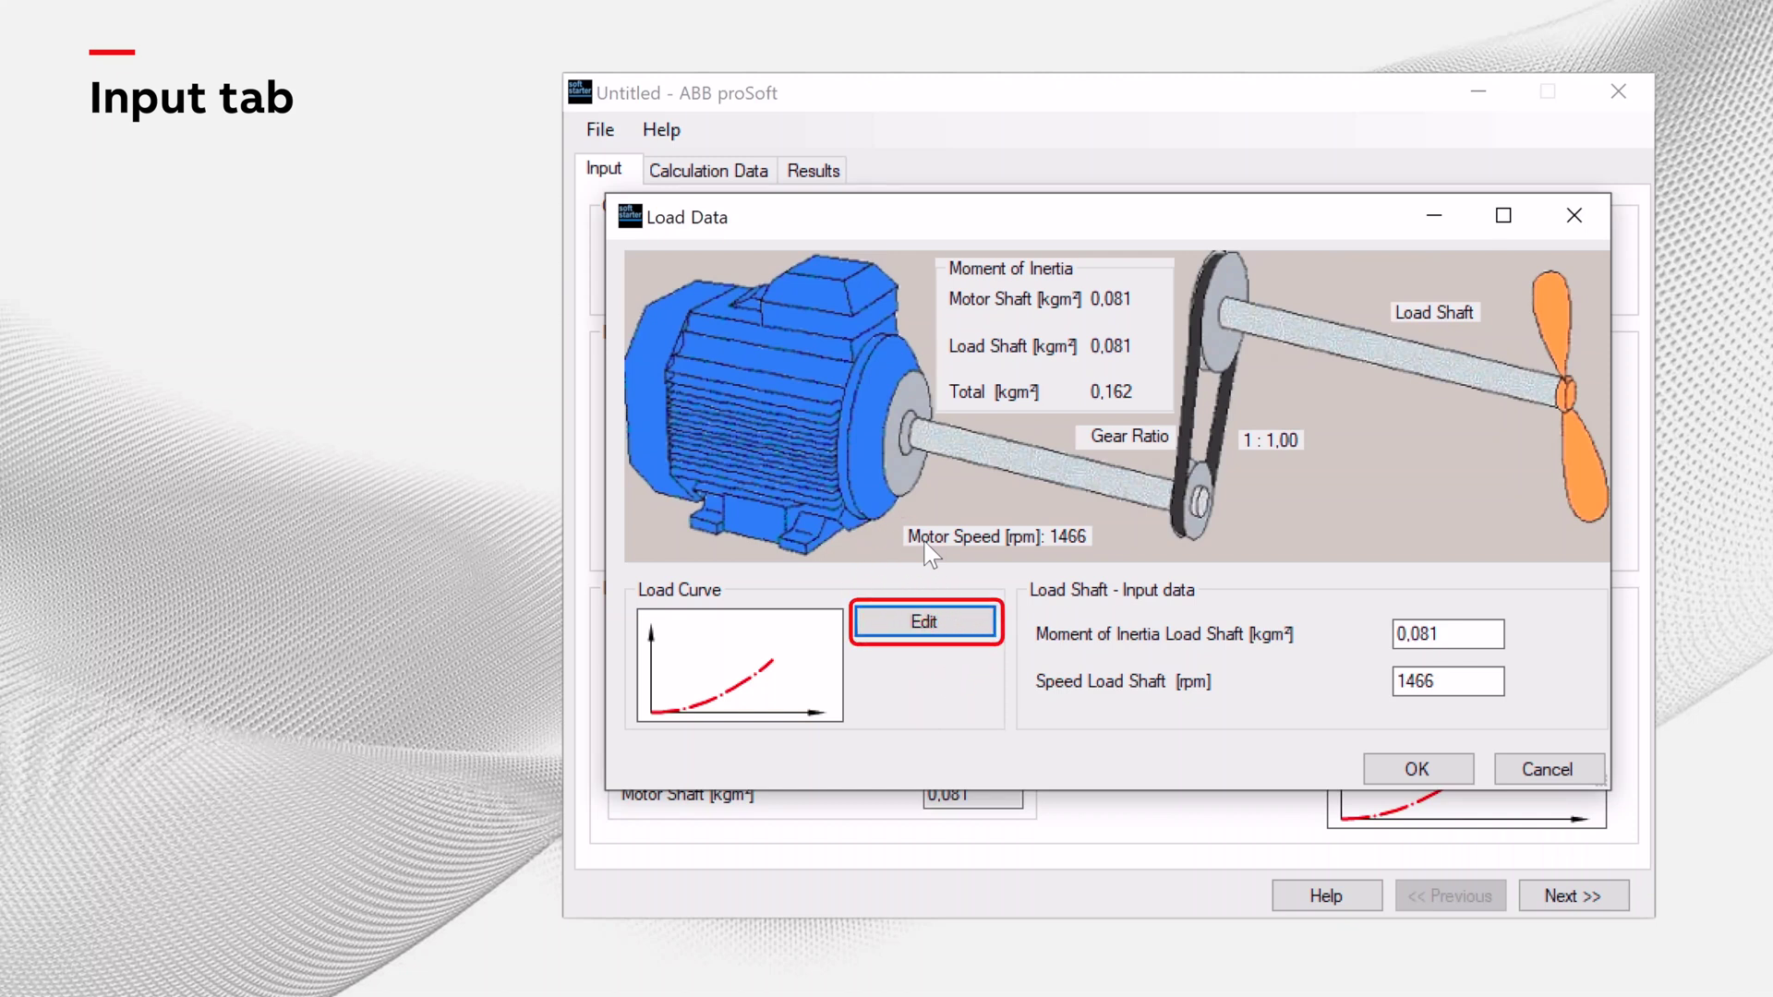
pyautogui.click(915, 623)
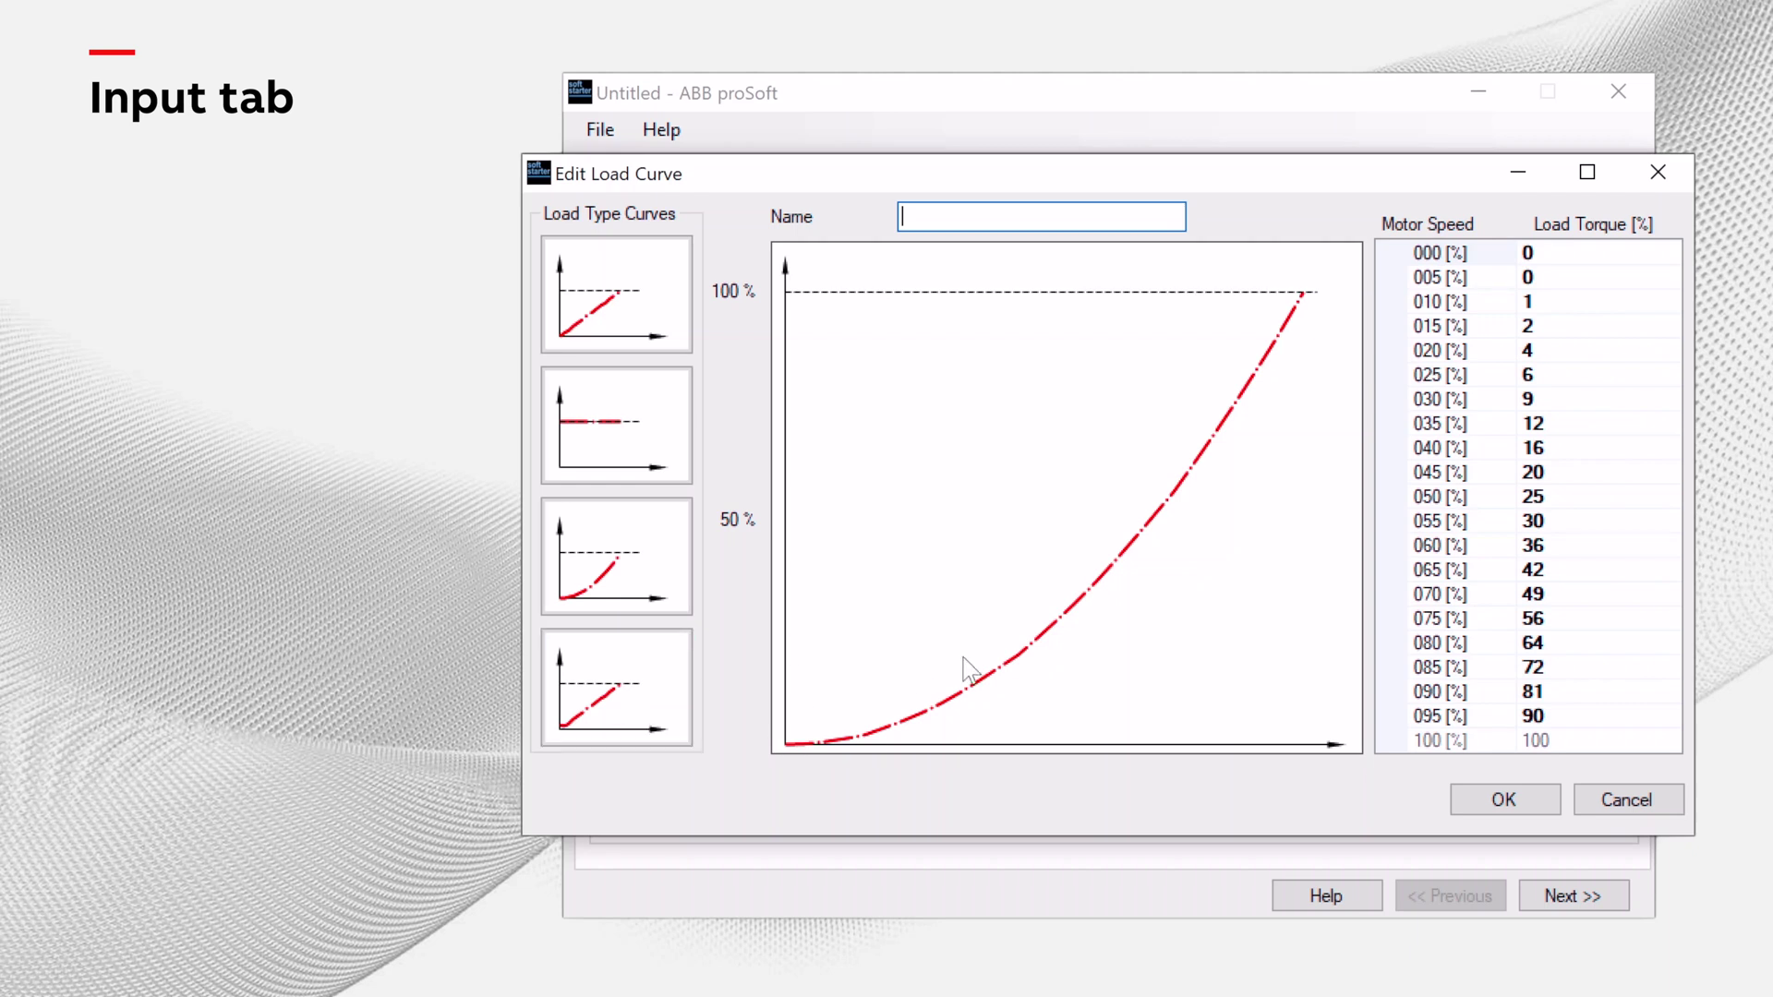
pyautogui.click(1634, 798)
# Step: Cancel the Load Data dialog without changes, returning to the Input tab
pyautogui.click(1583, 780)
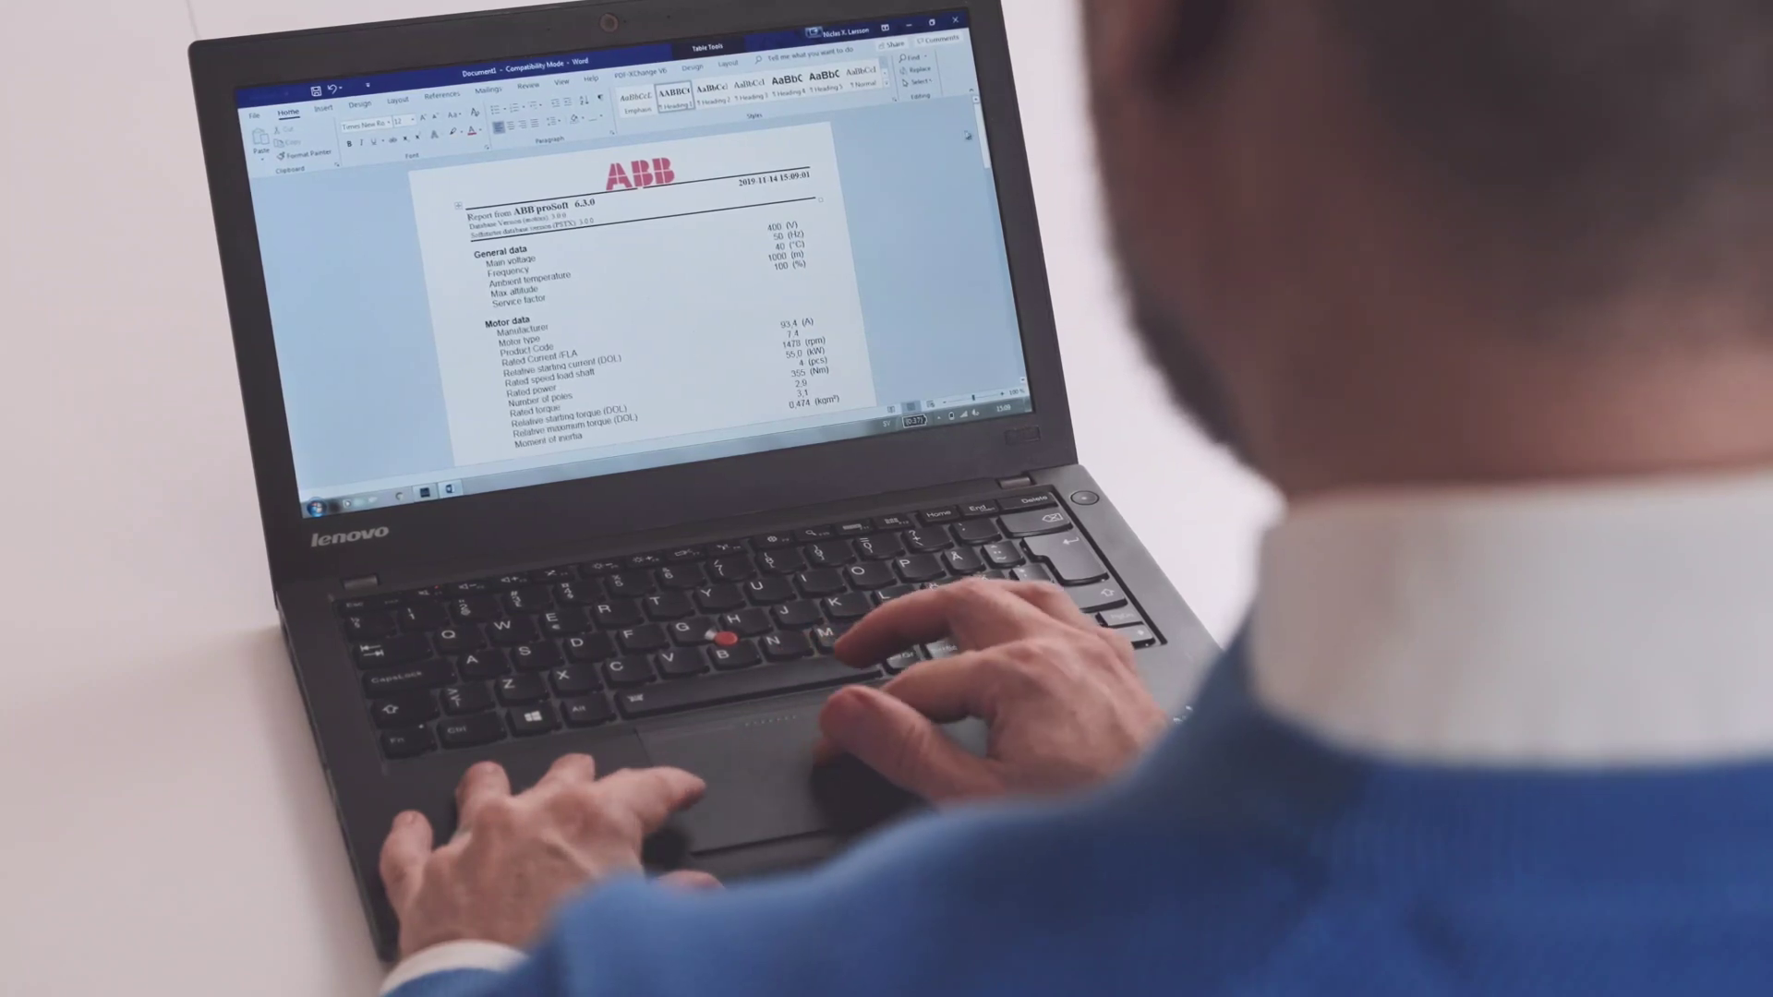
pyautogui.scroll(-5, 638, 305)
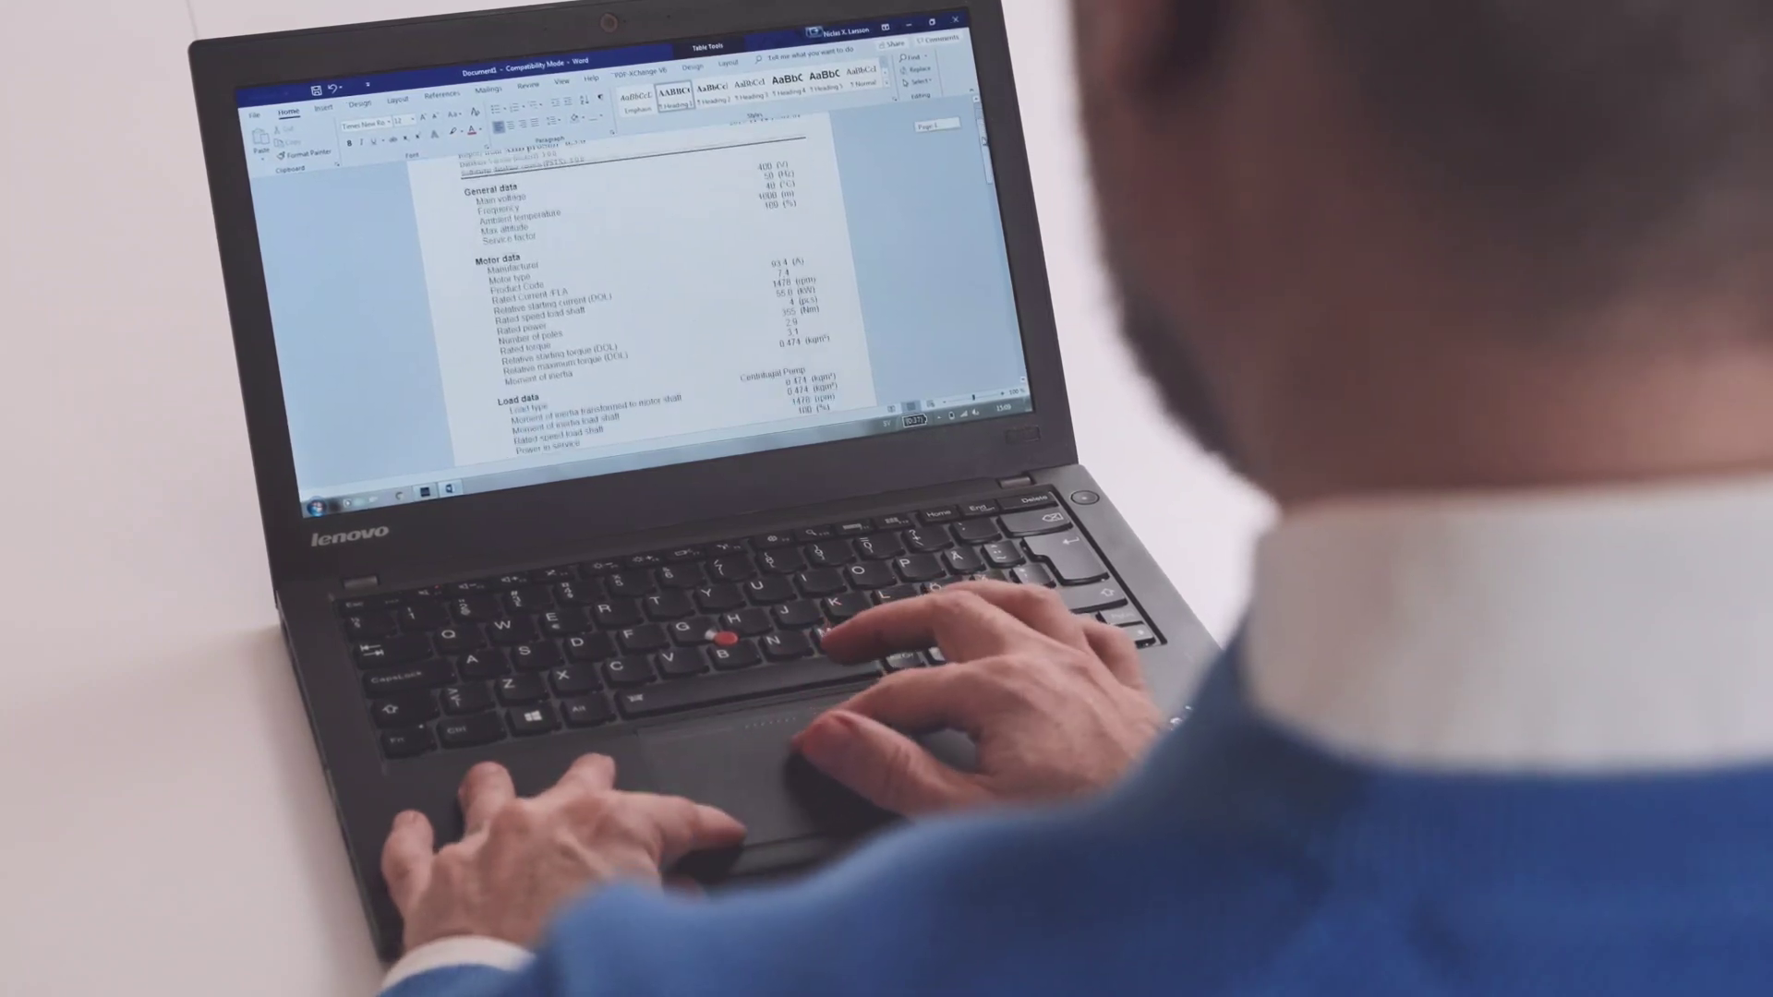
pyautogui.scroll(-2, 637, 304)
pyautogui.scroll(-3, 637, 306)
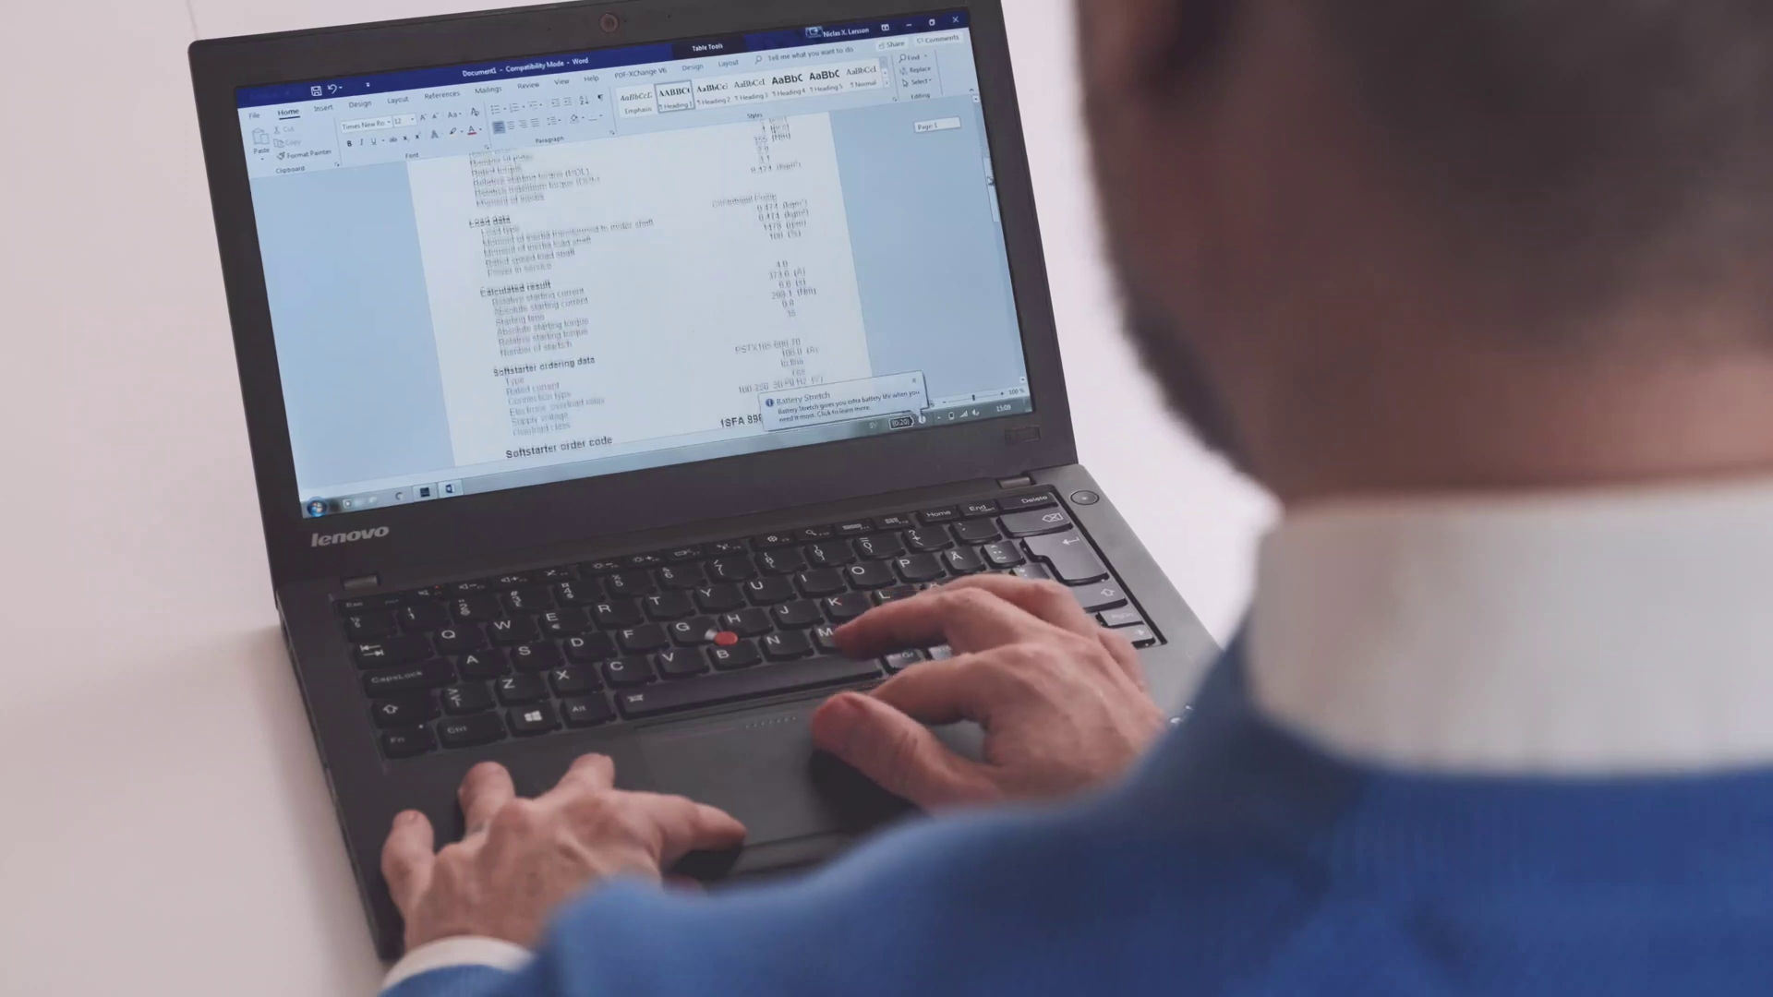
pyautogui.scroll(-2, 637, 304)
pyautogui.scroll(-2, 637, 305)
pyautogui.scroll(-3, 637, 304)
pyautogui.scroll(-2, 637, 305)
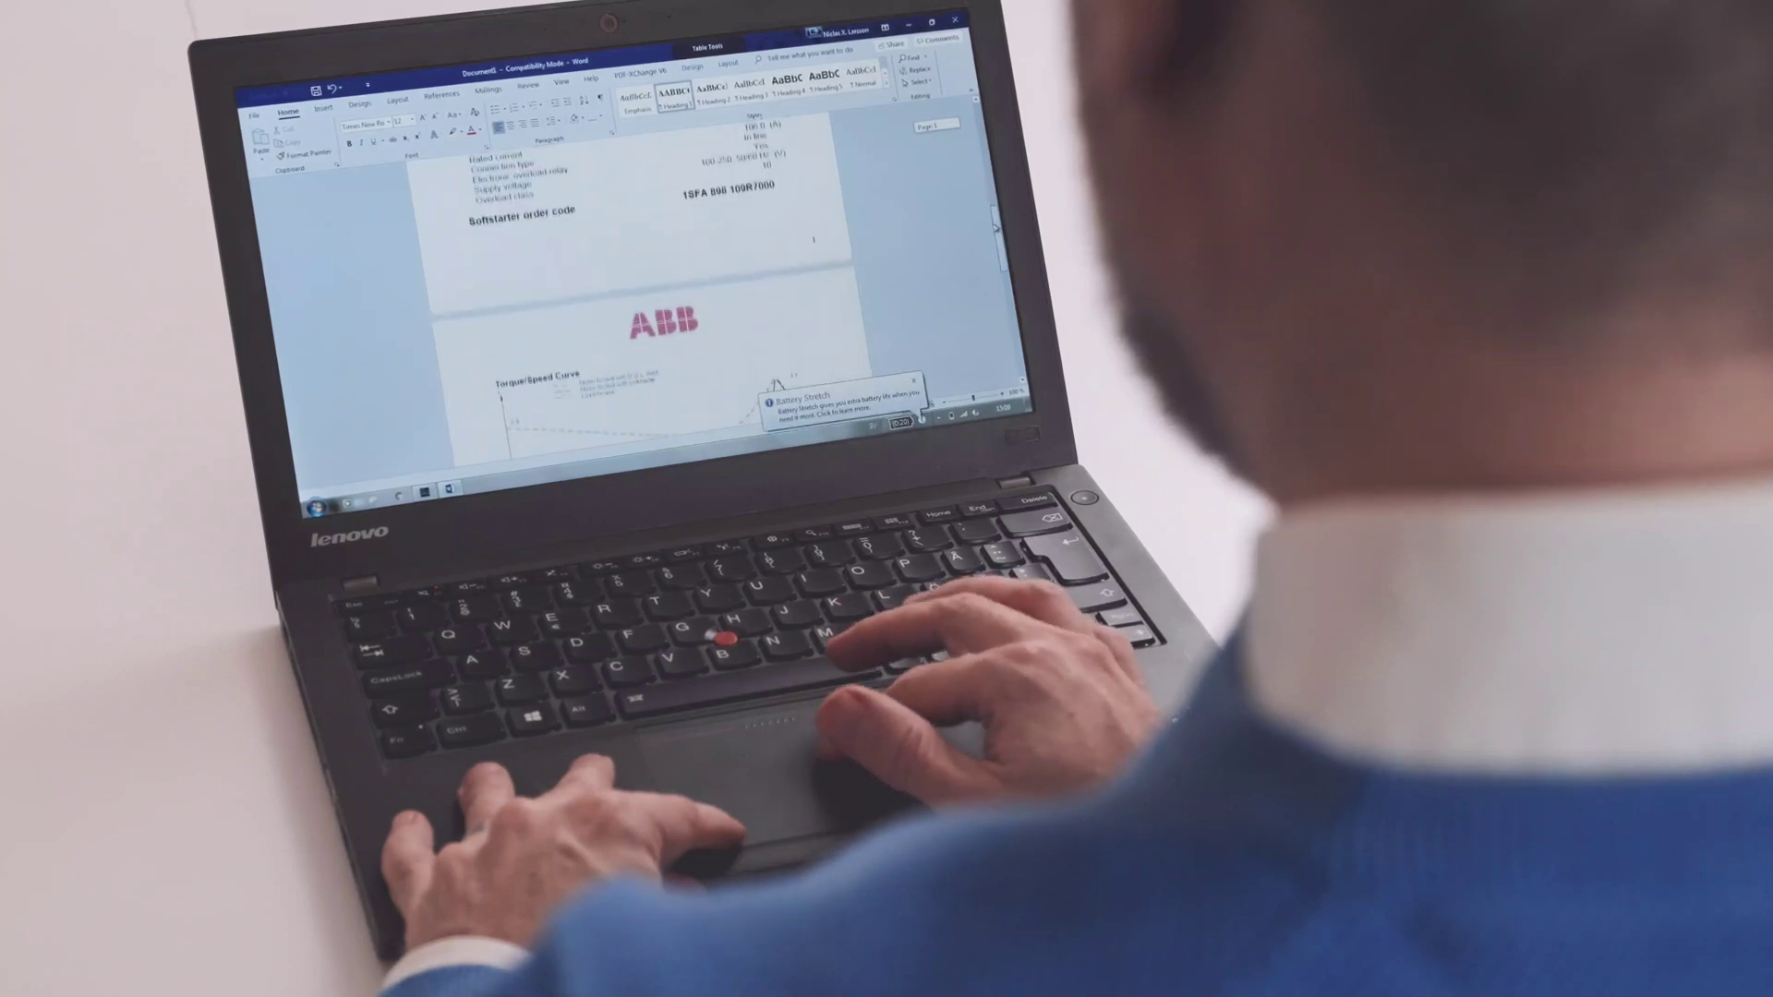
pyautogui.scroll(-3, 638, 305)
pyautogui.scroll(-1, 638, 306)
pyautogui.scroll(-2, 637, 304)
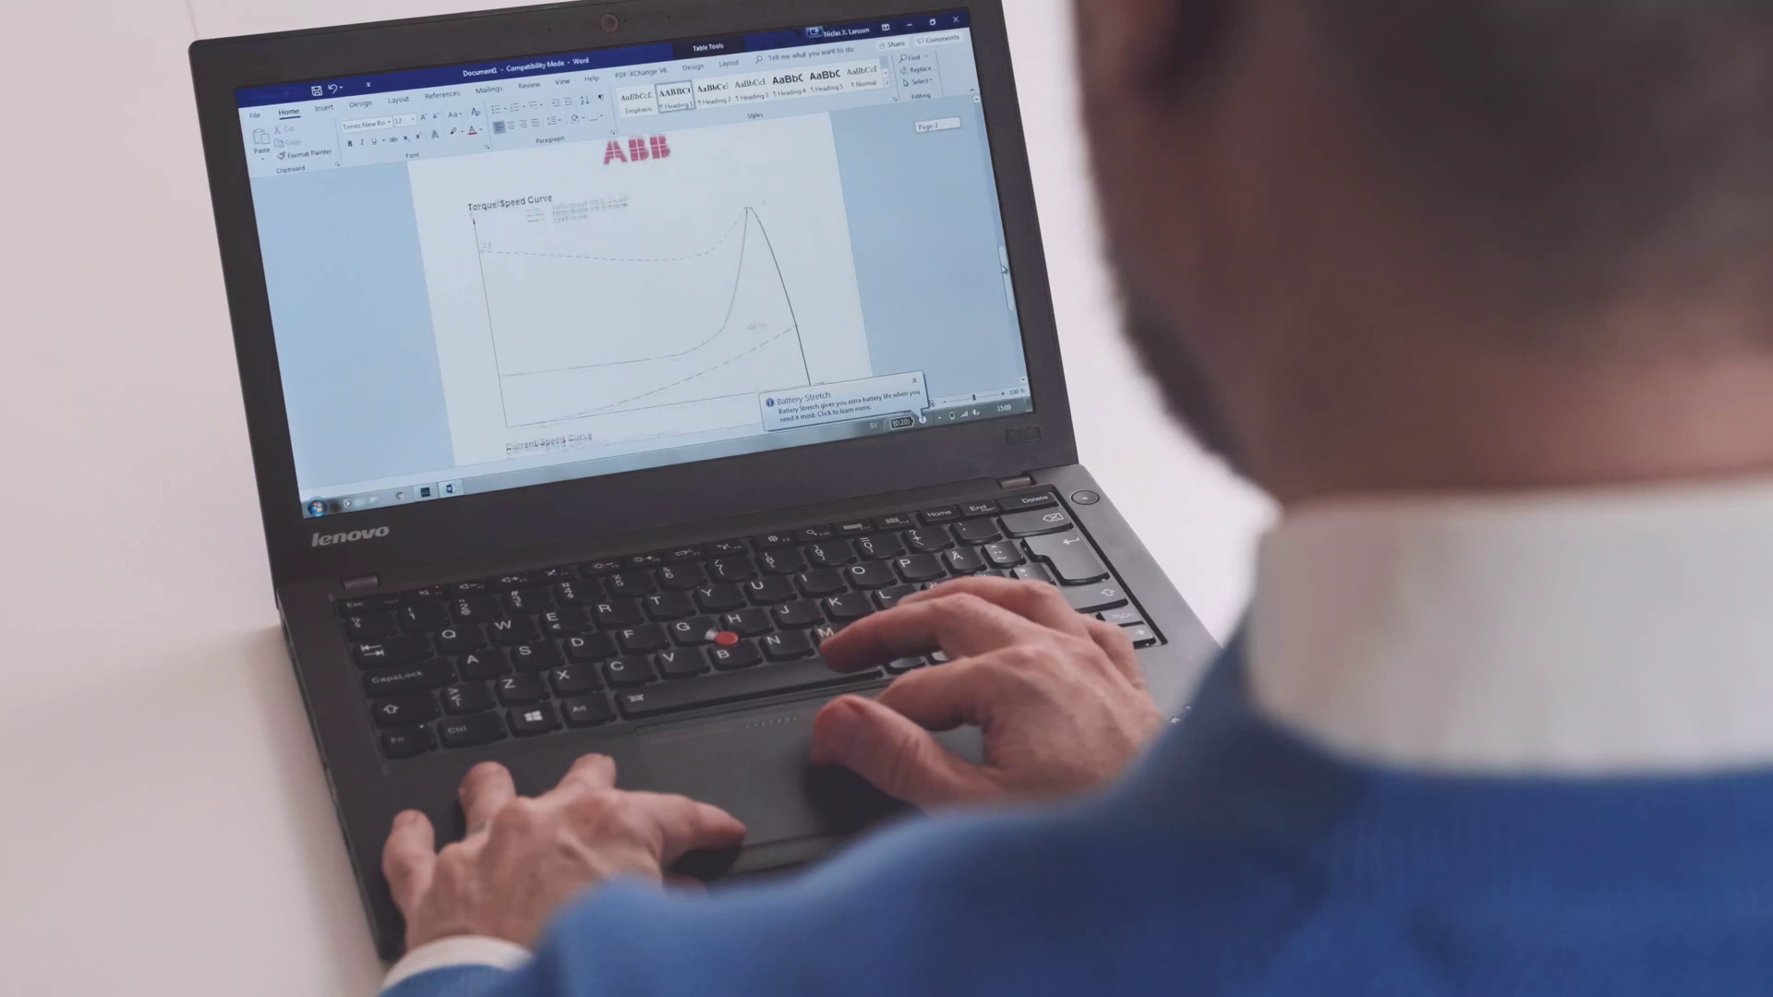
pyautogui.scroll(-3, 638, 305)
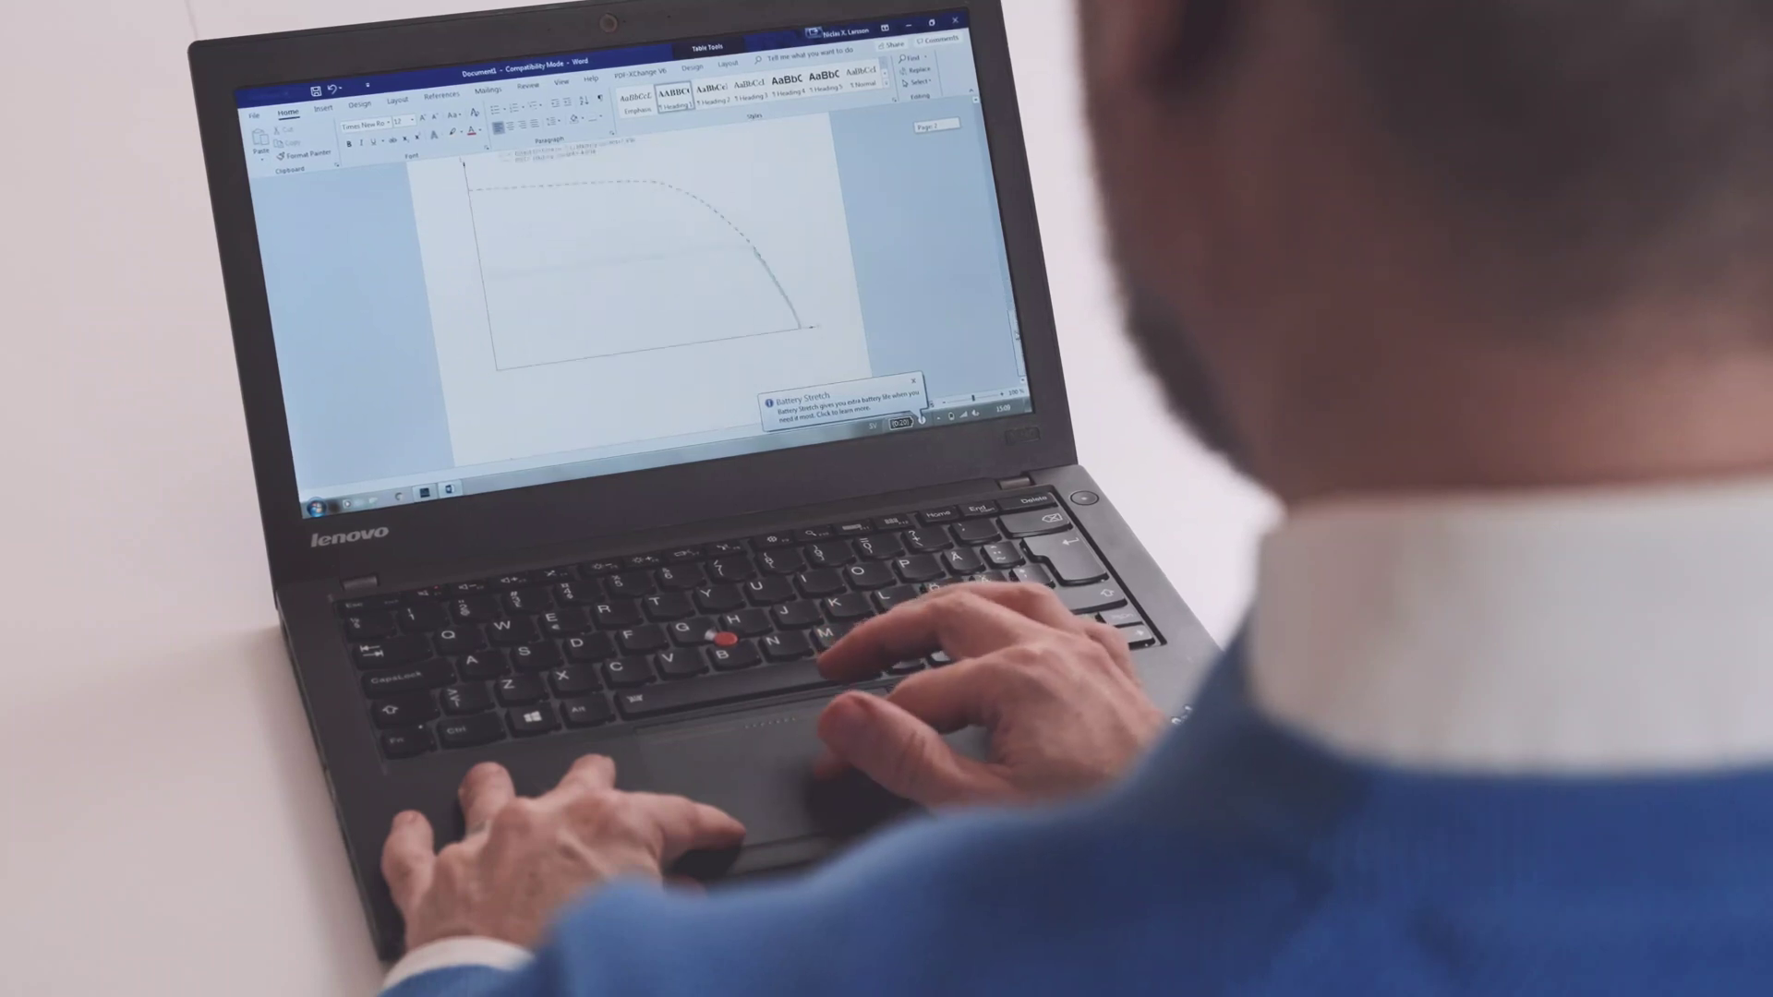